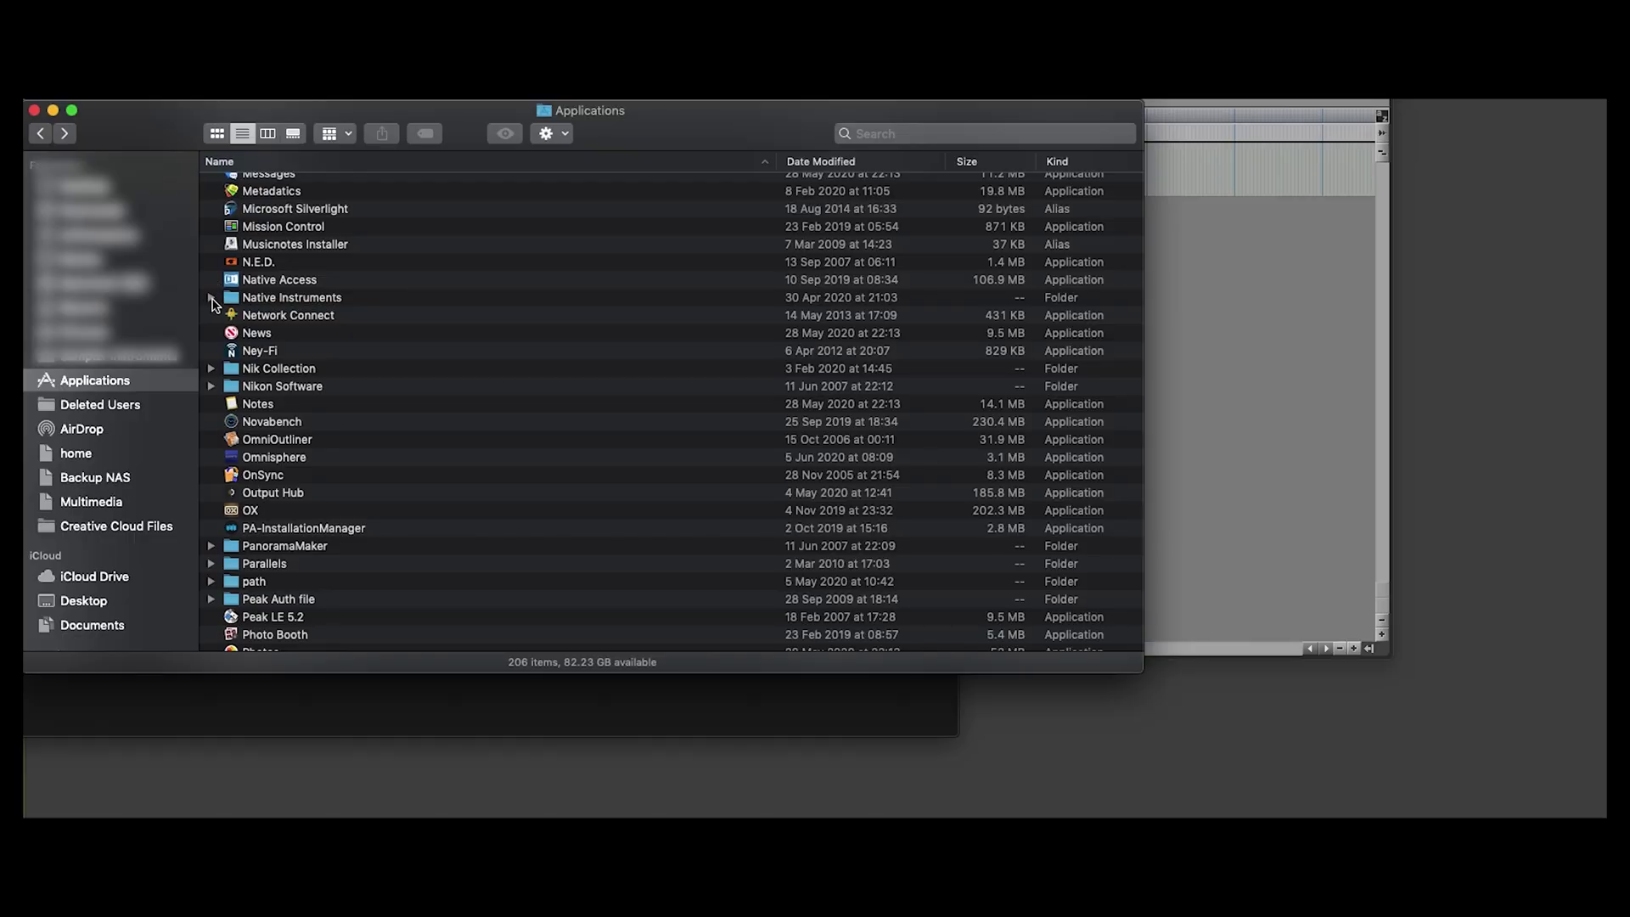
Step: Launch the Controller Editor app from Applications > Native Instruments > Controller Editor
click(212, 298)
scroll(214, 304, up, 1)
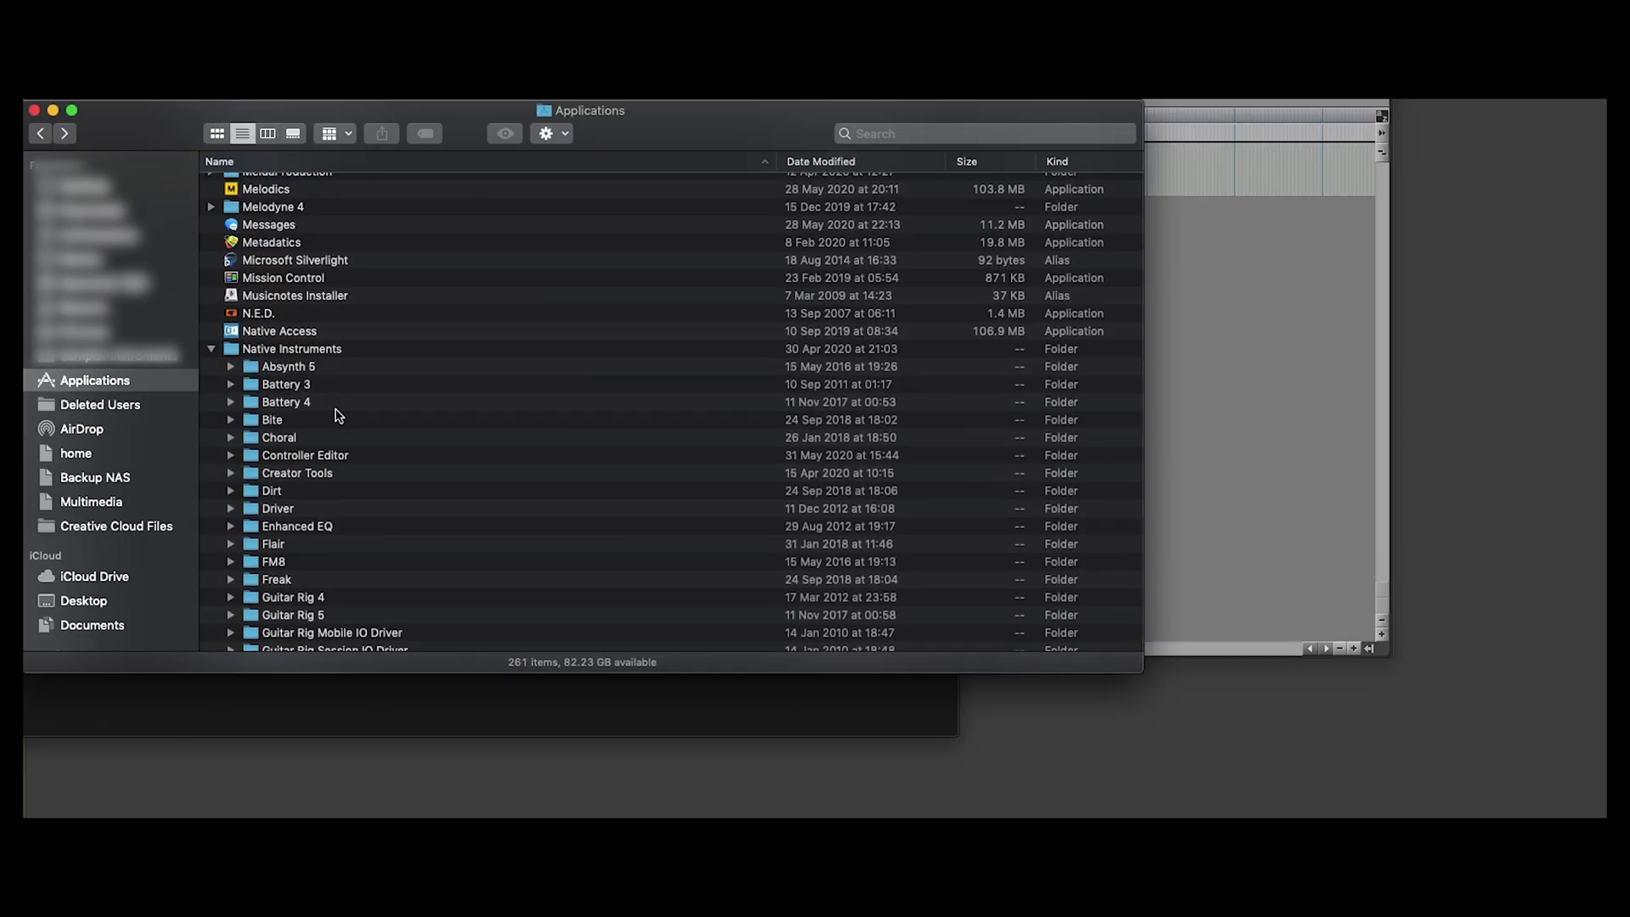
scroll(254, 377, down, 2)
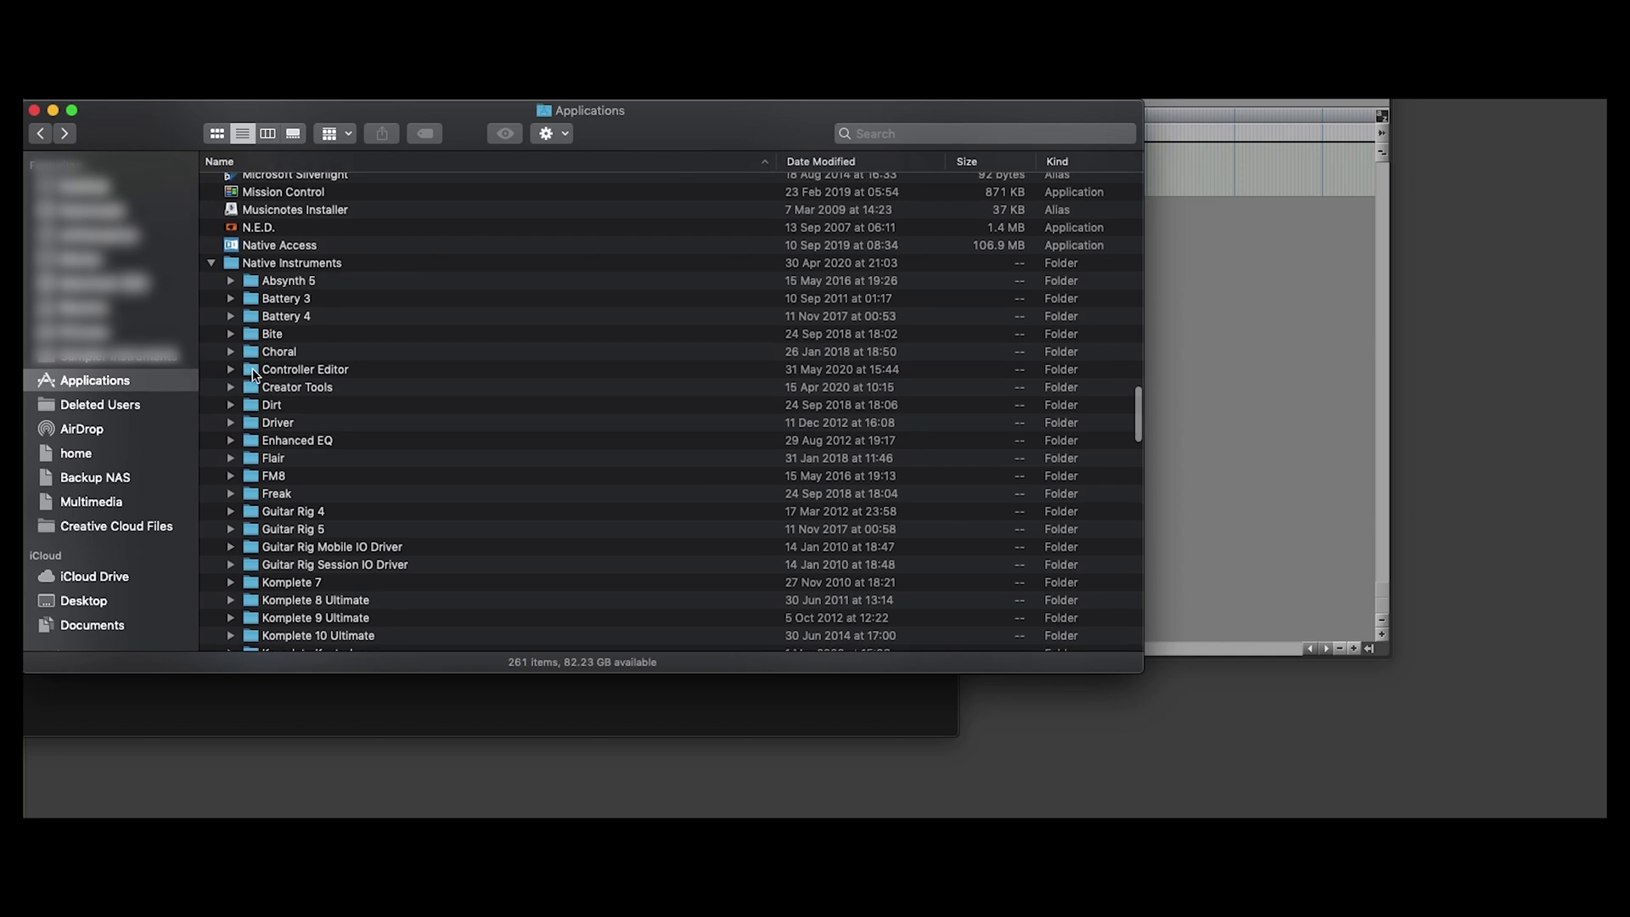
click(252, 373)
double_click(252, 373)
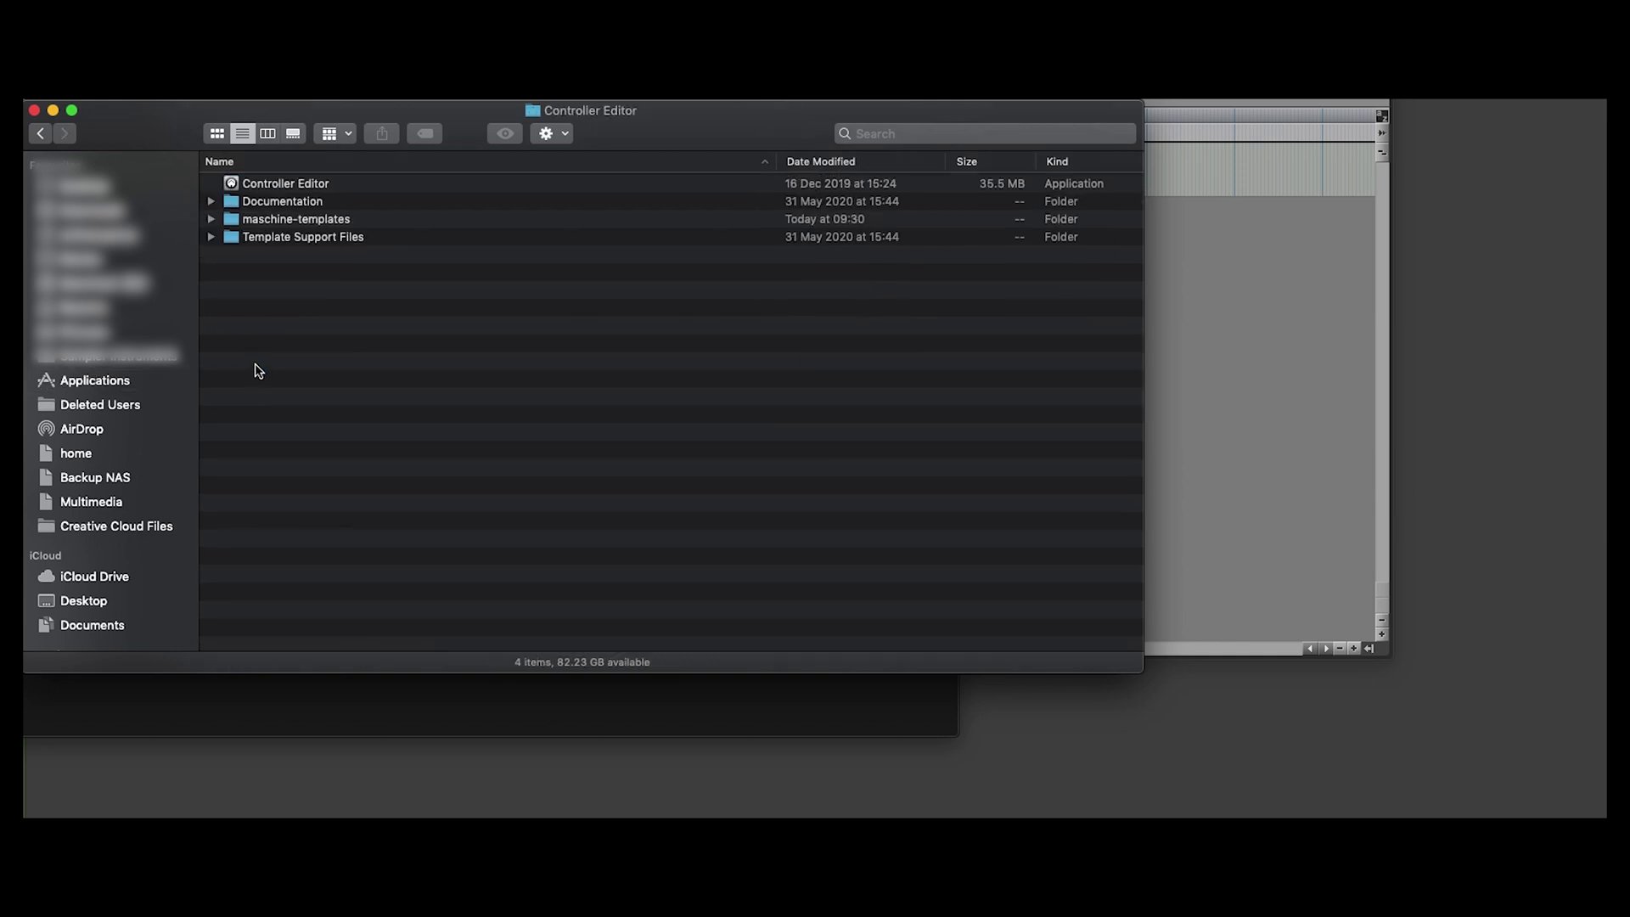
click(256, 187)
double_click(255, 185)
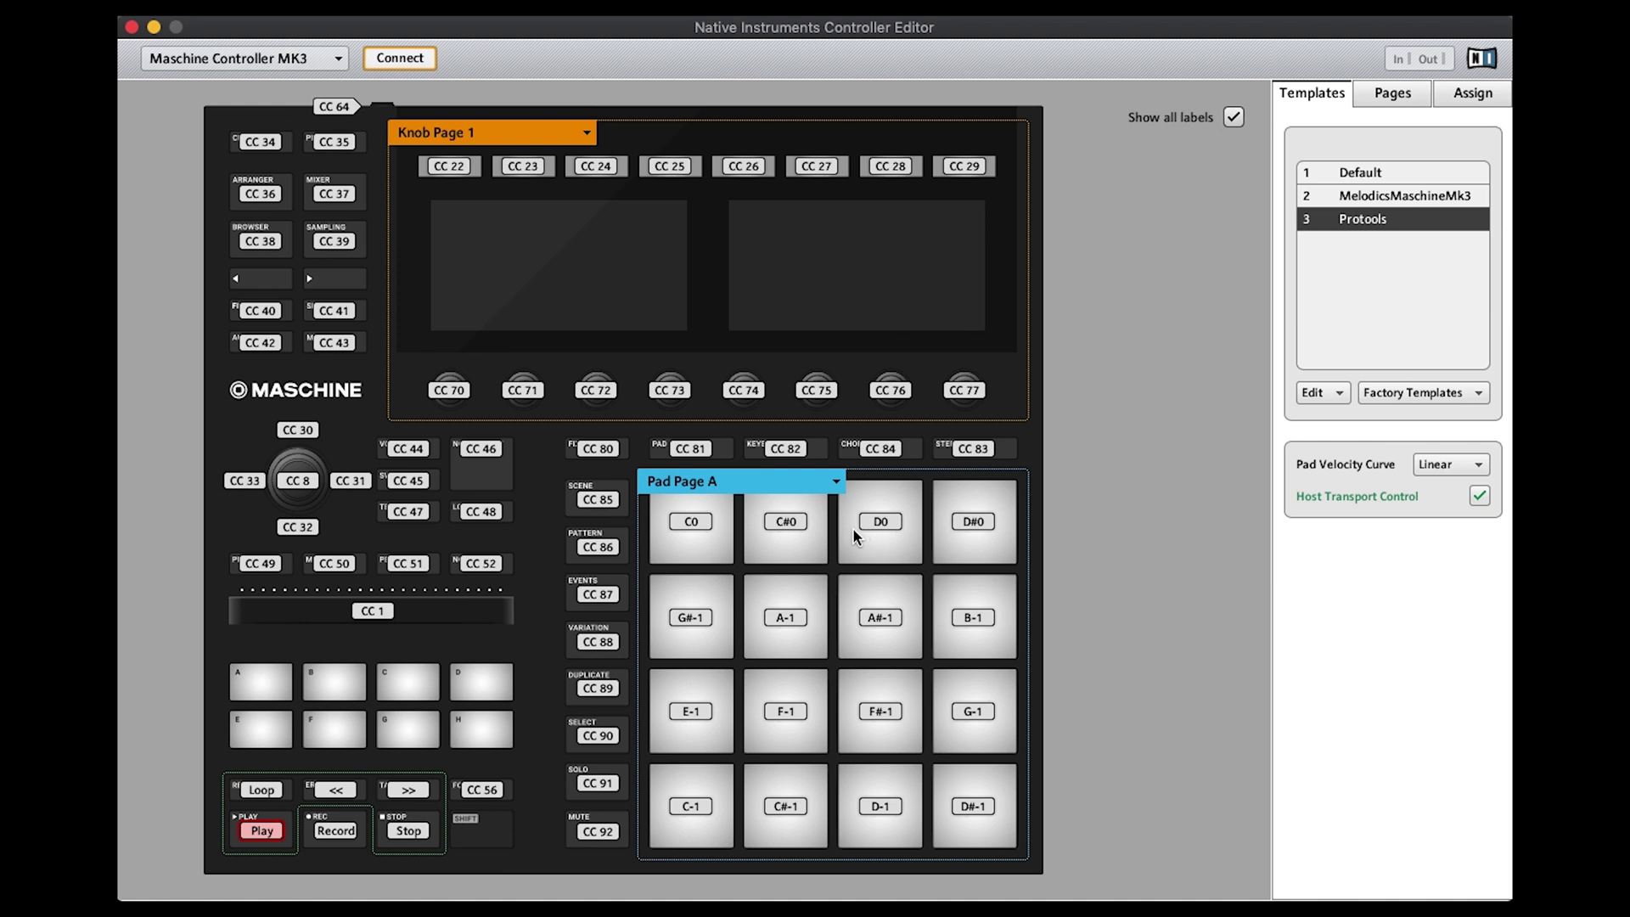
Step: Set the Play button to Control Change, channel 16, number 117, and start choosing its mode
click(265, 835)
click(1474, 97)
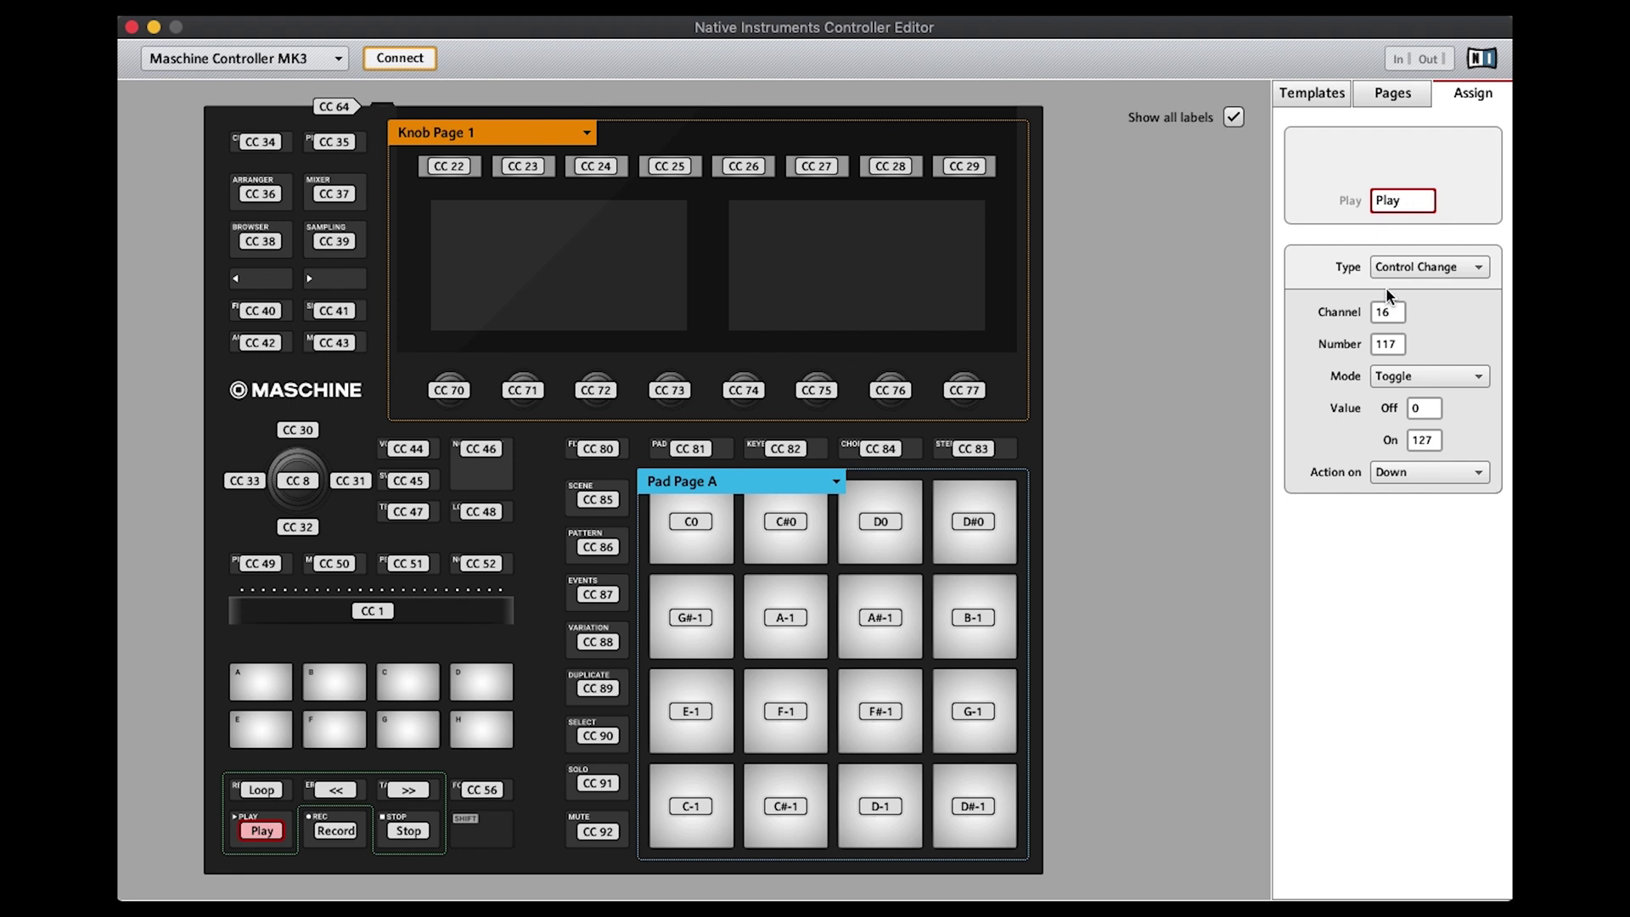
click(1466, 265)
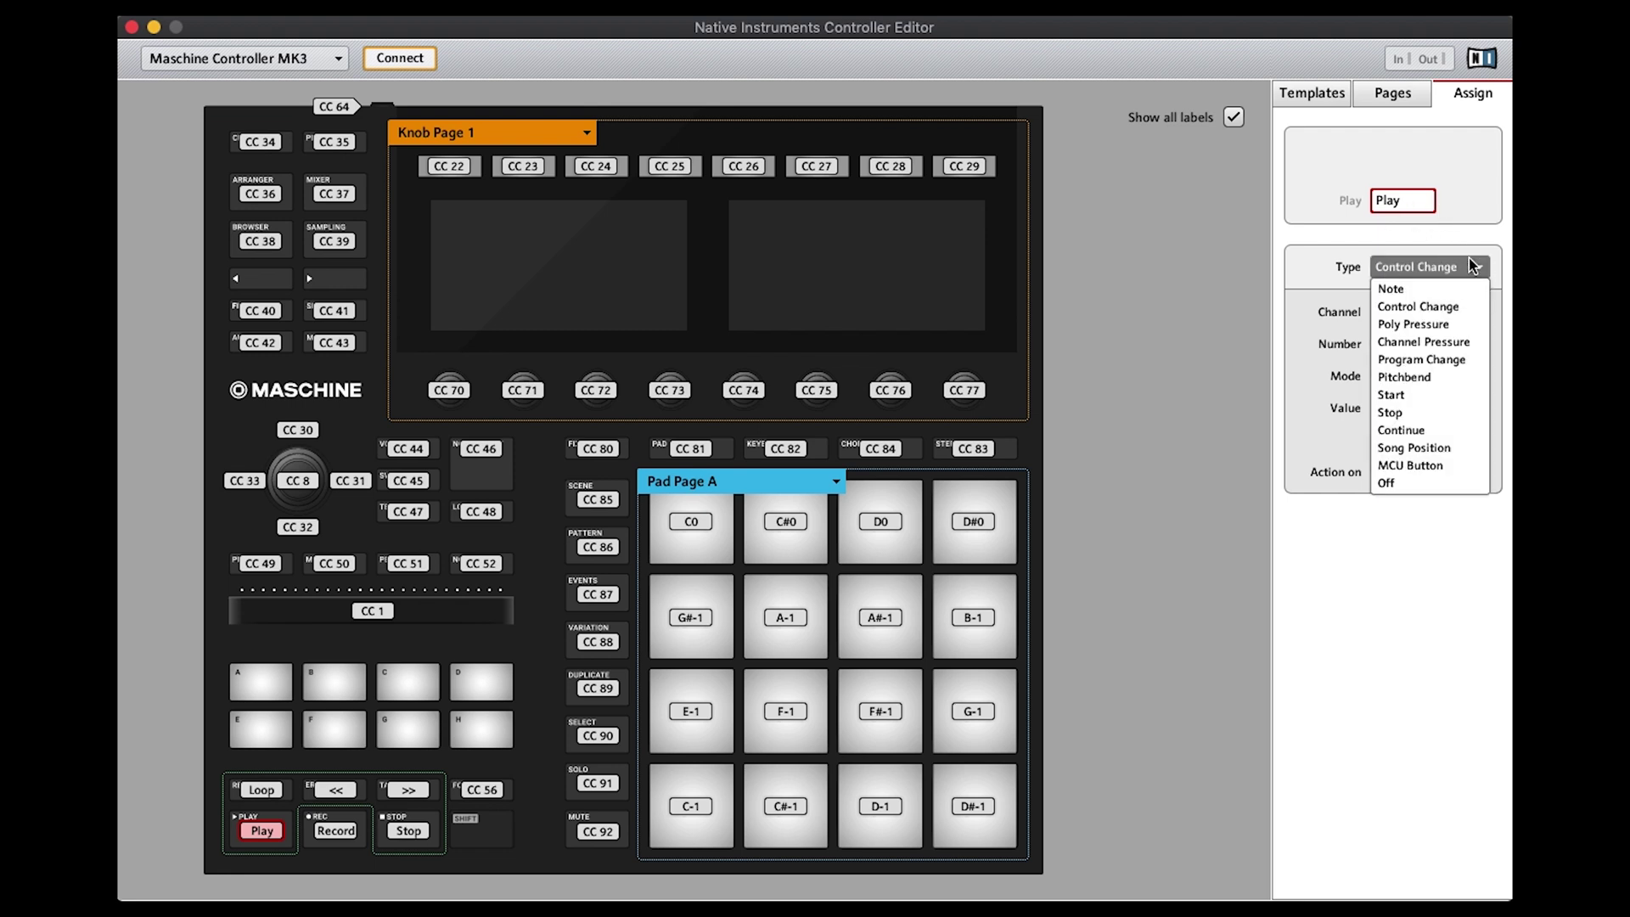
click(1358, 584)
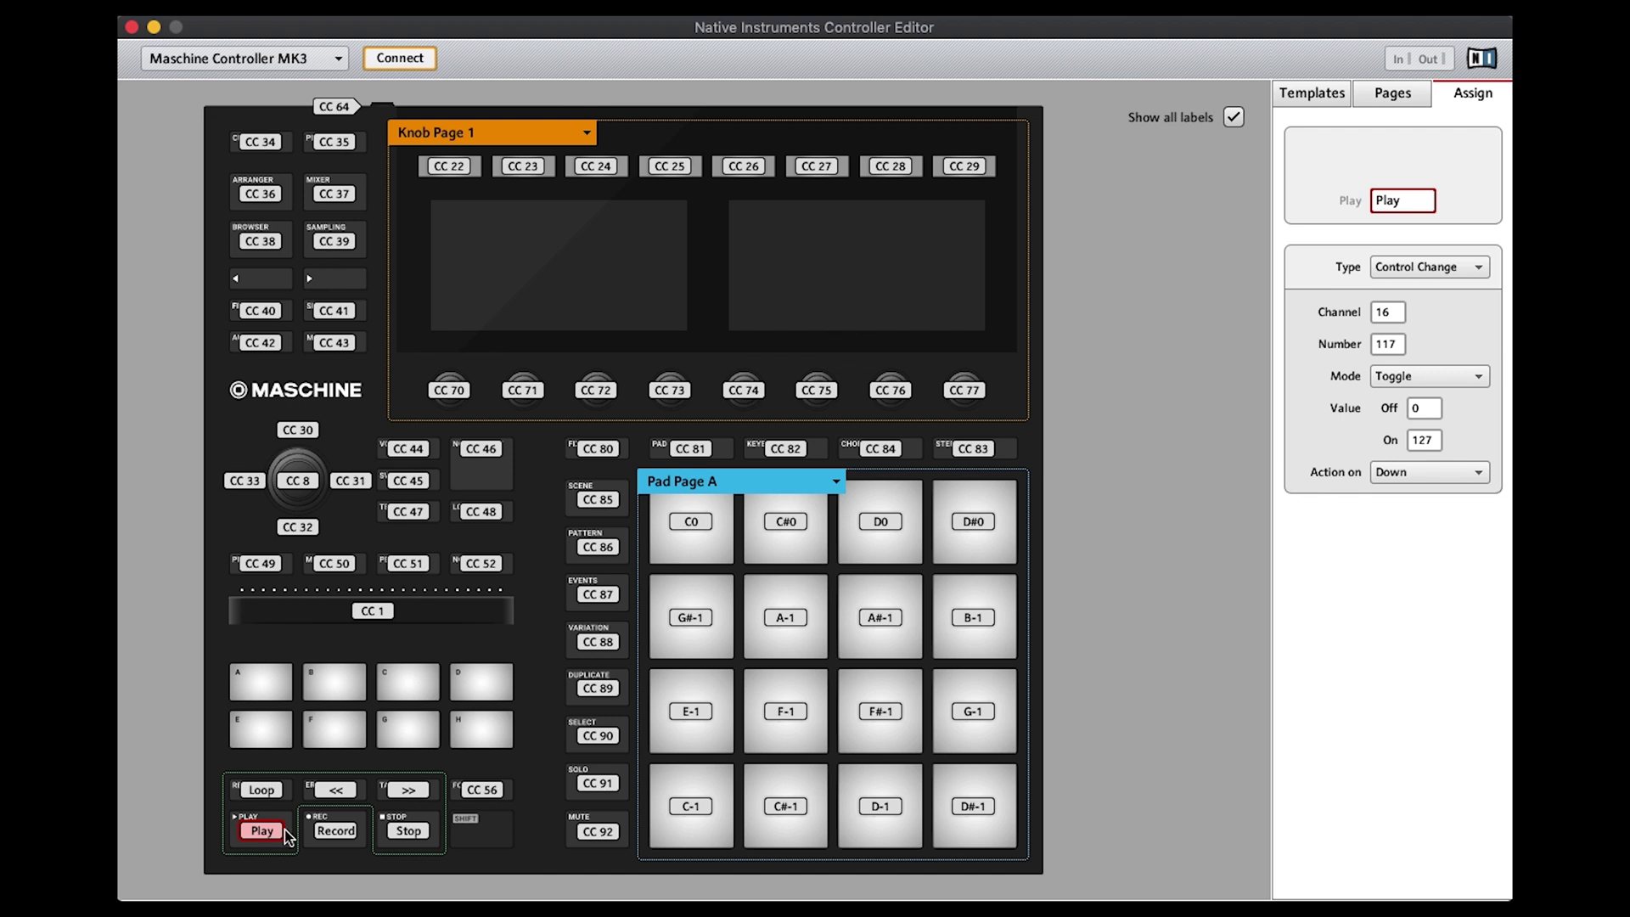
click(1448, 373)
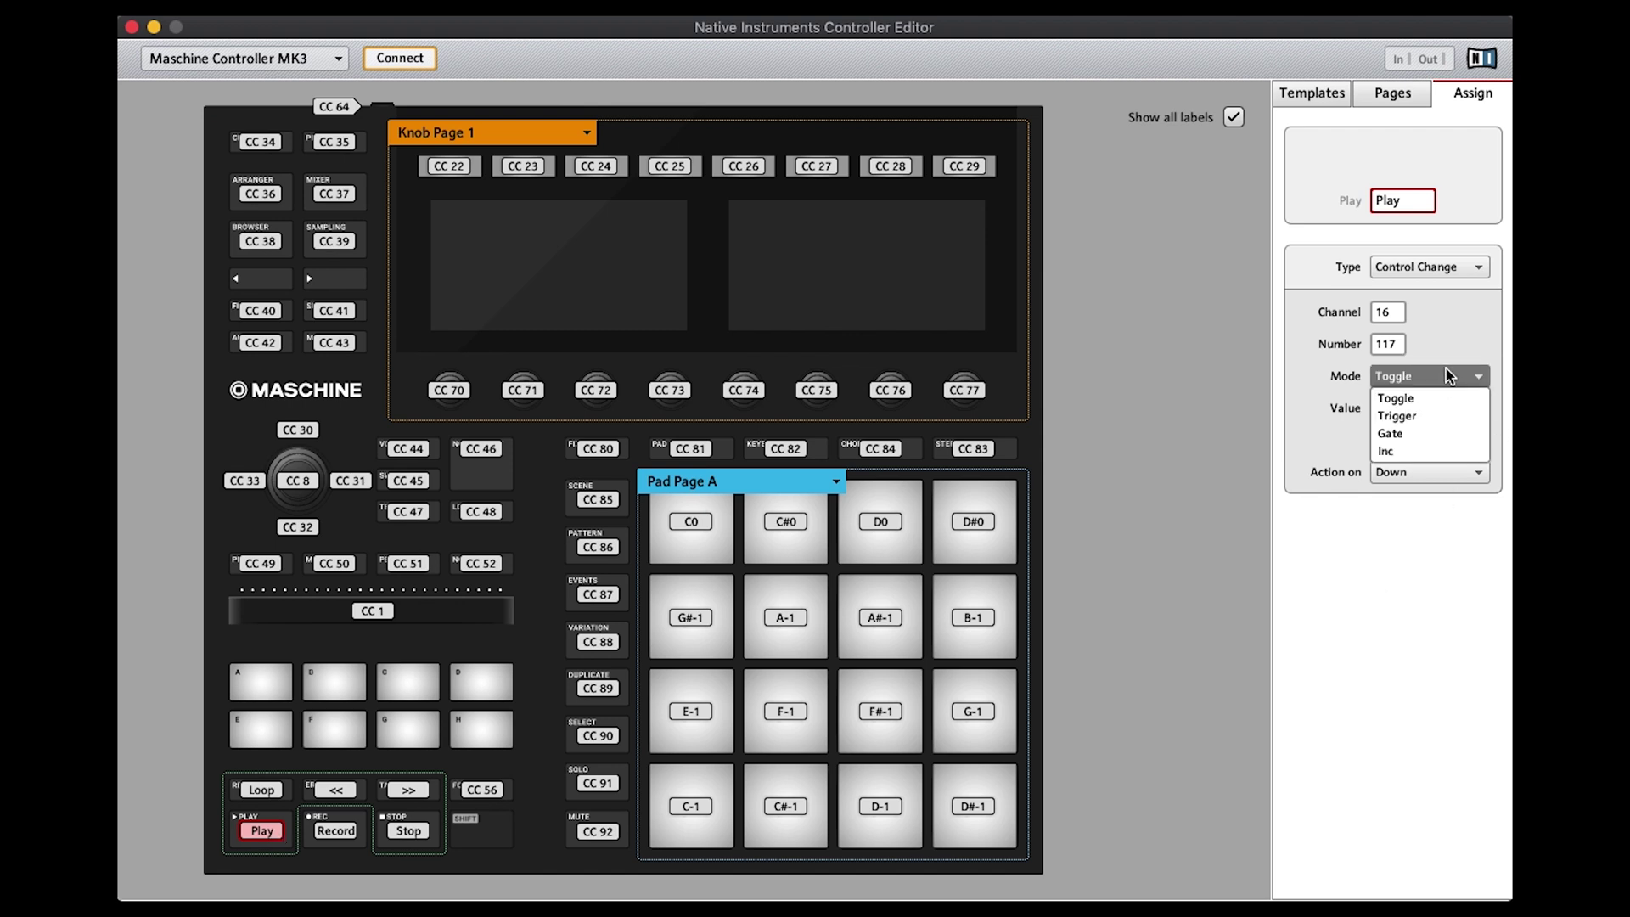
Step: Keep Play in Toggle mode and confirm Record sends Control Change 118
click(1423, 592)
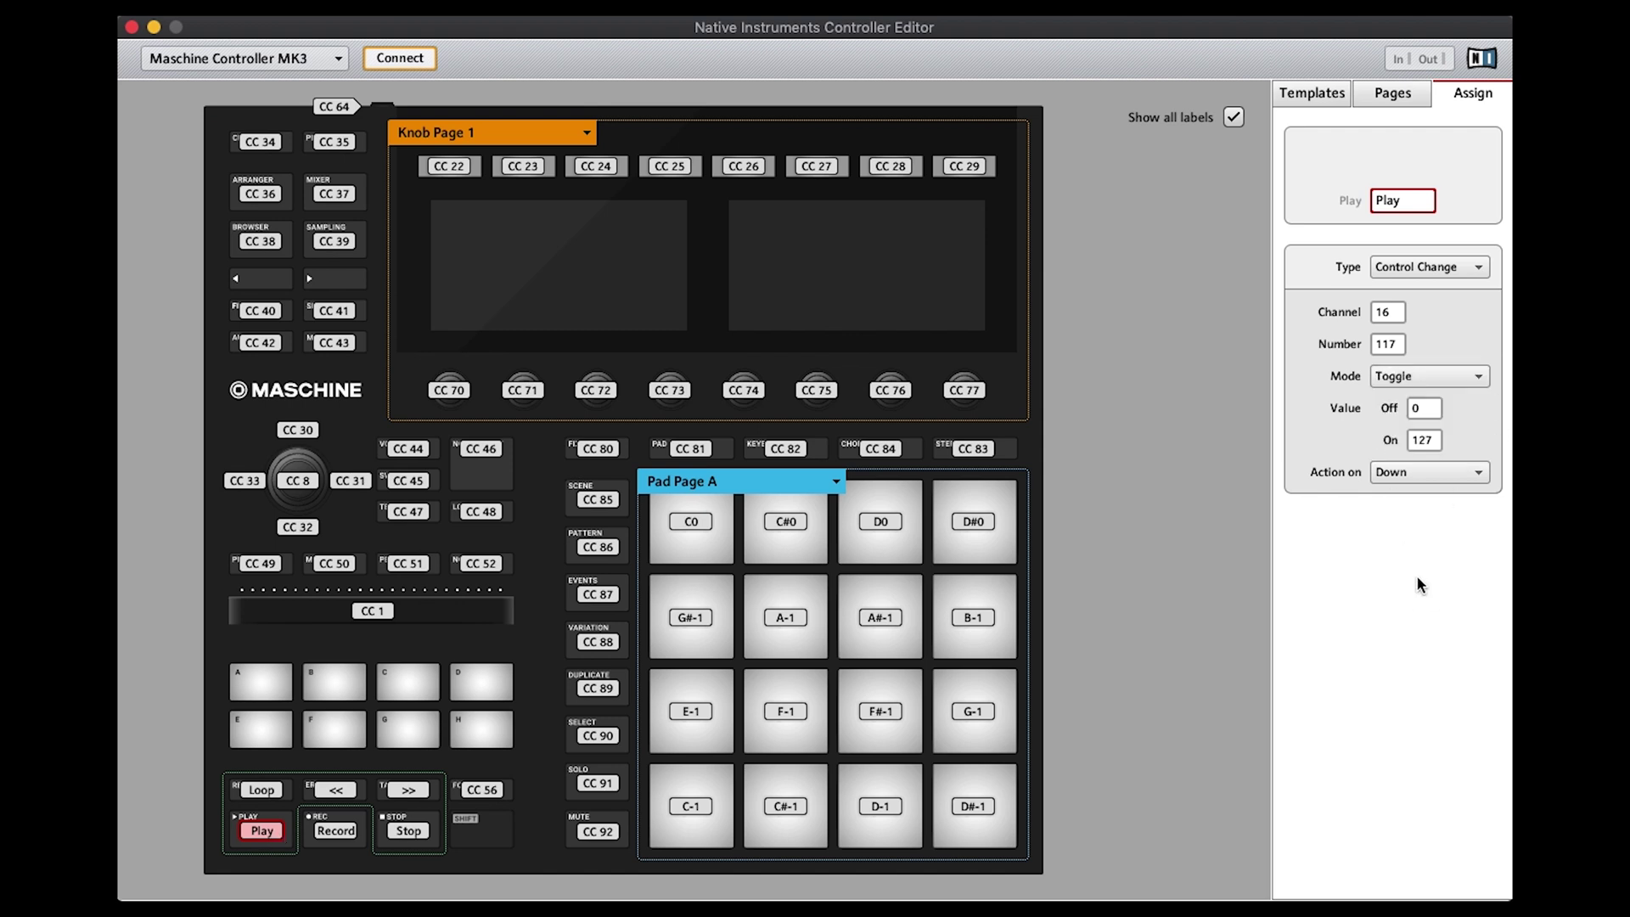
click(333, 829)
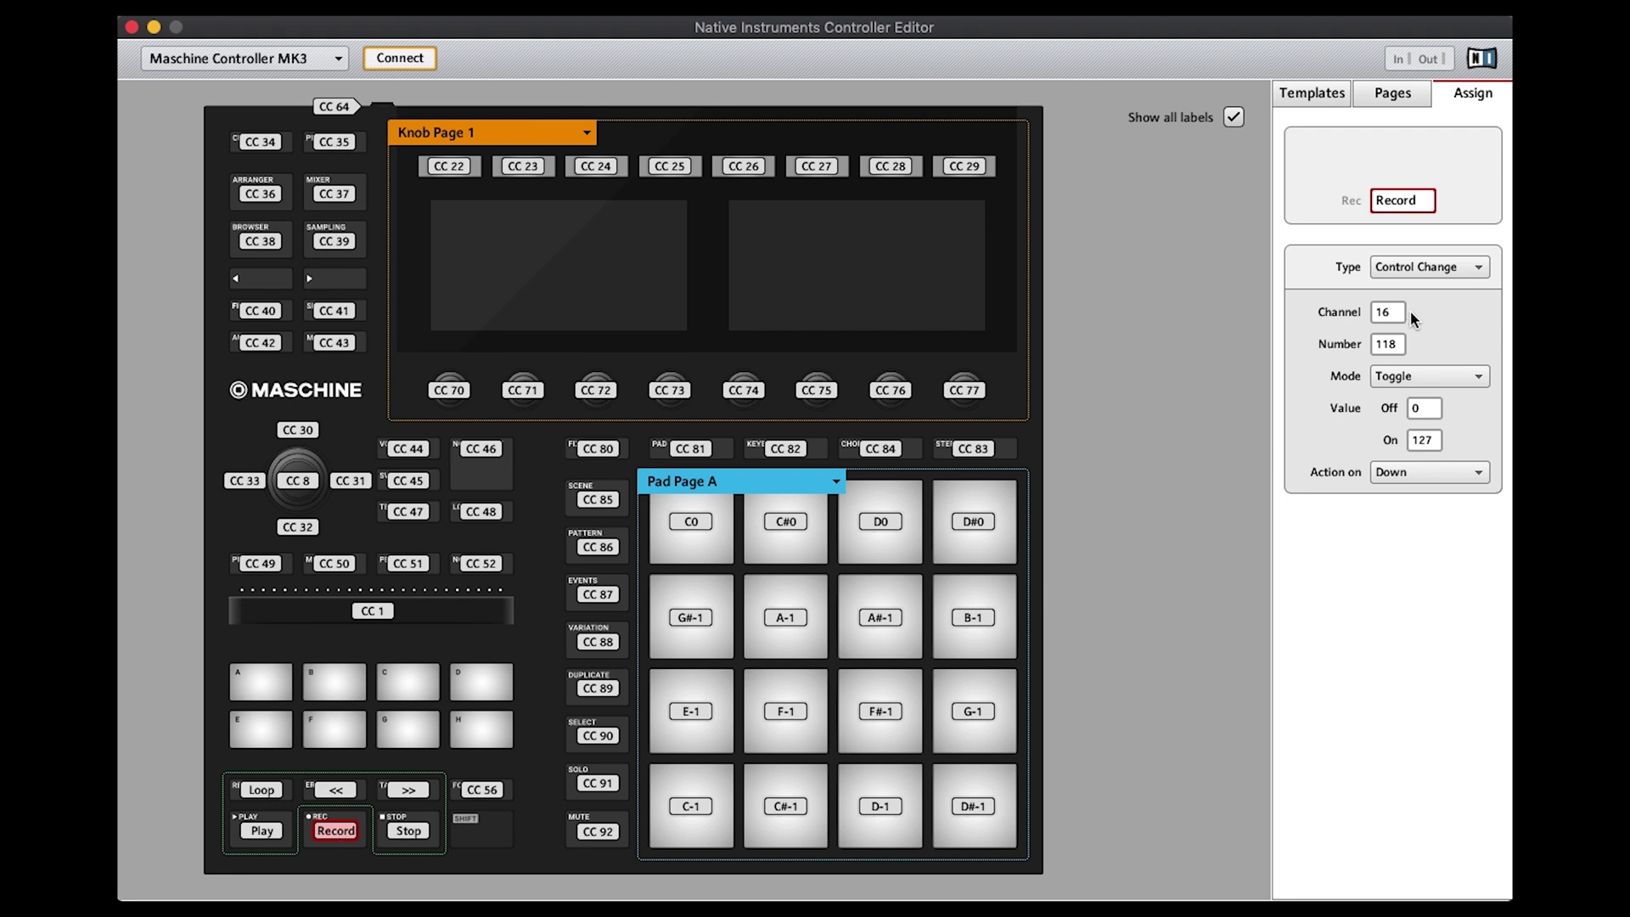
click(1481, 265)
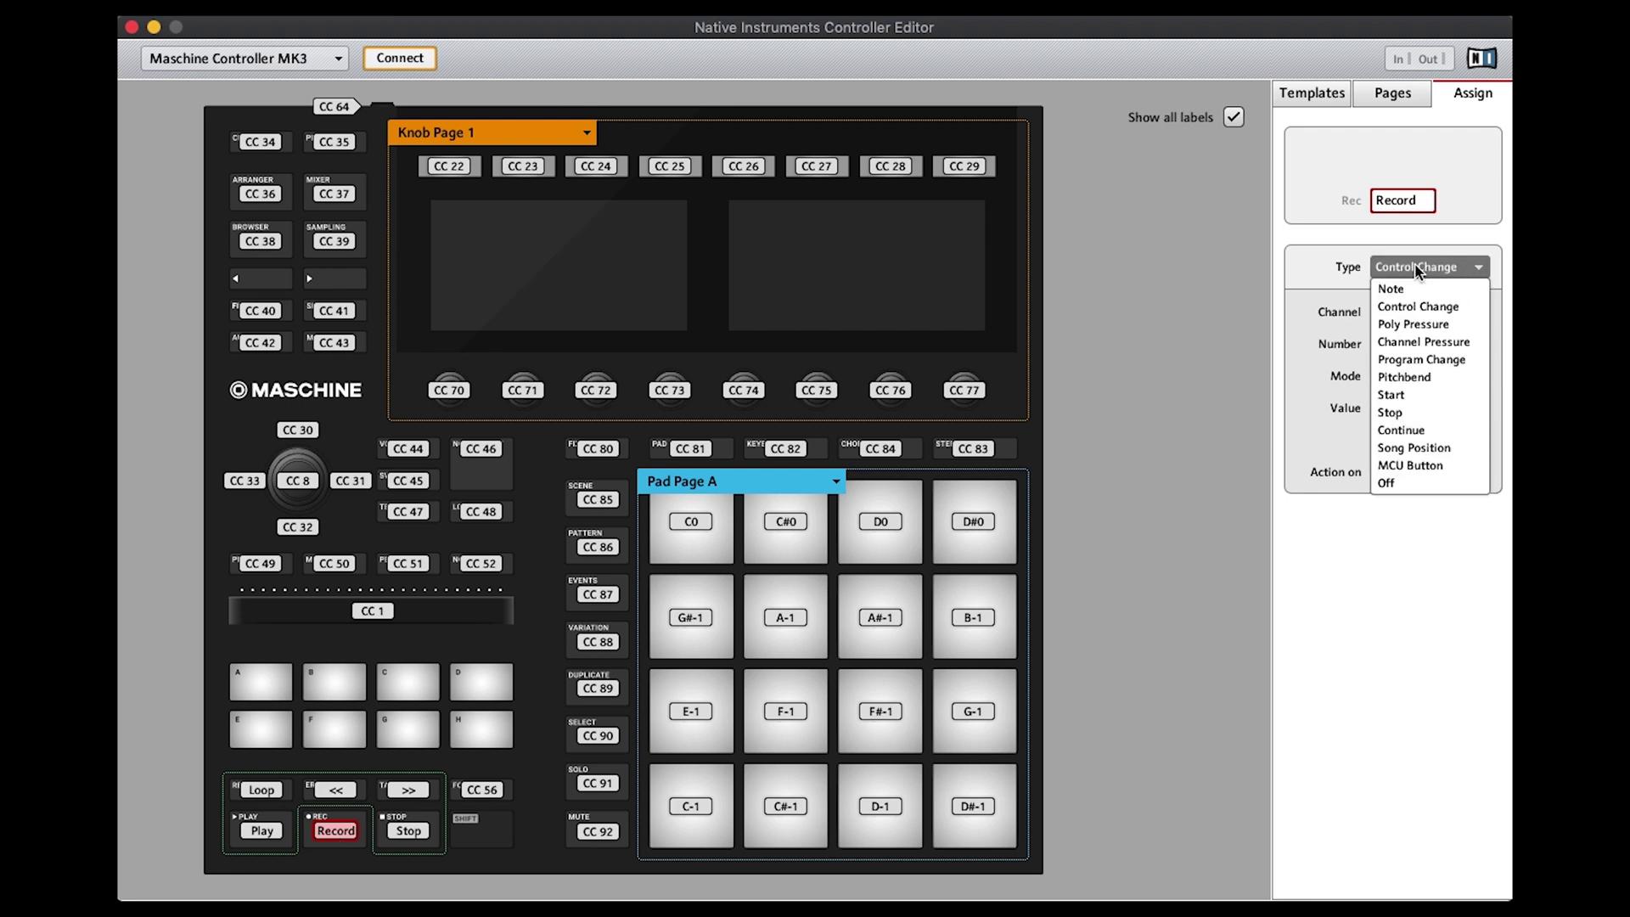
click(1371, 645)
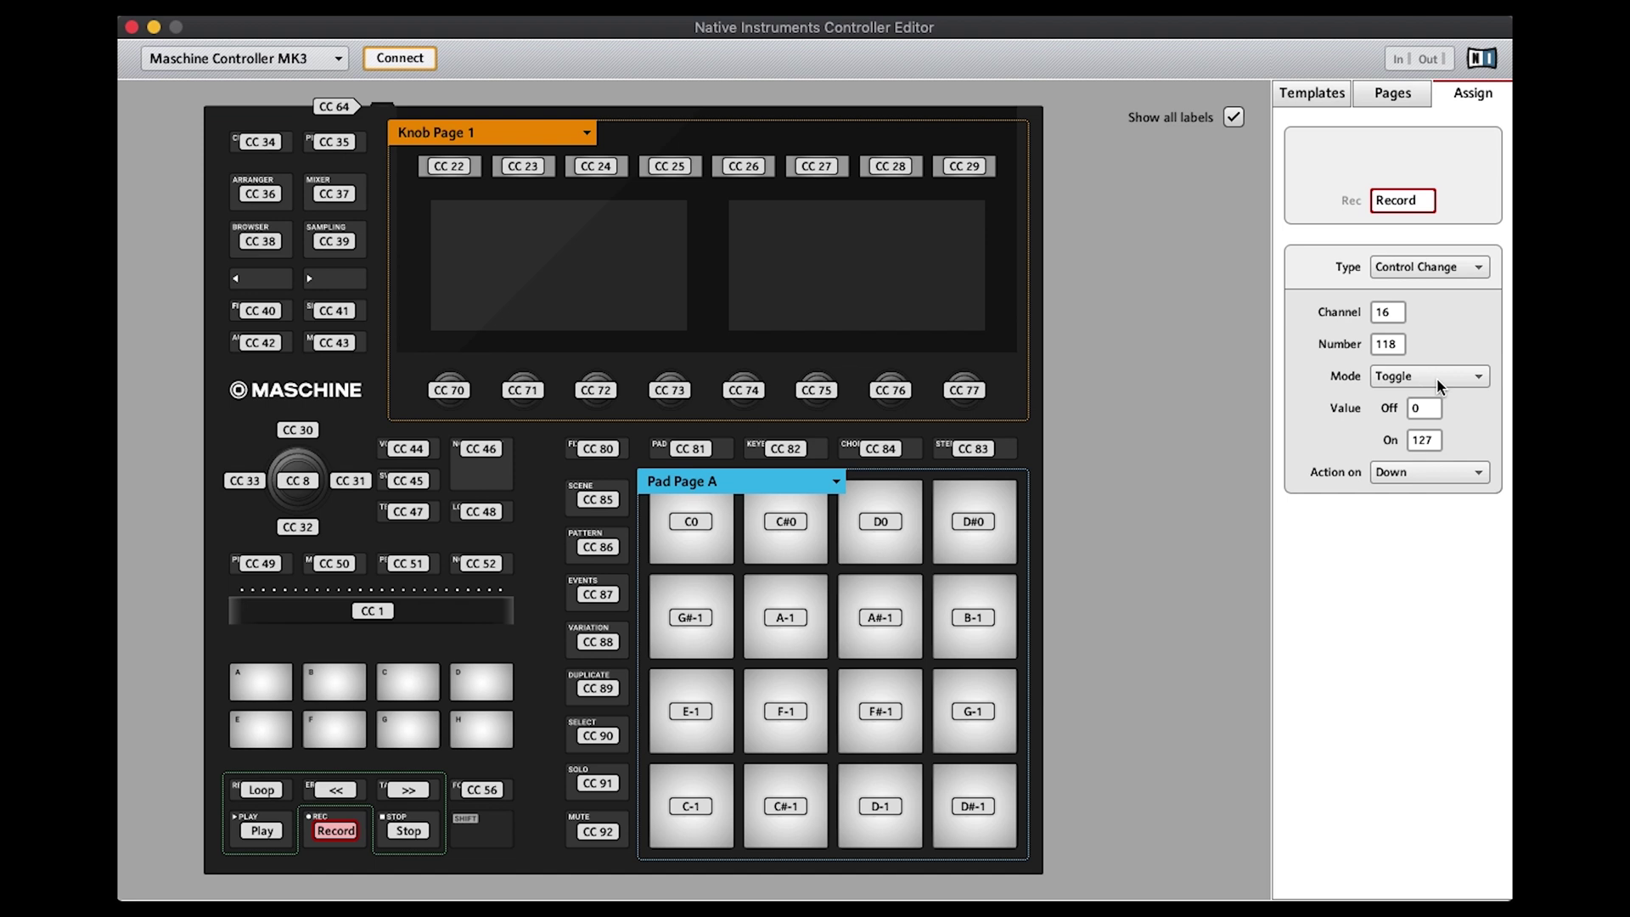
Step: Check the Stop, Loop, << and >> assignments: channel-16 CCs 116, 113, 114, 115
click(411, 832)
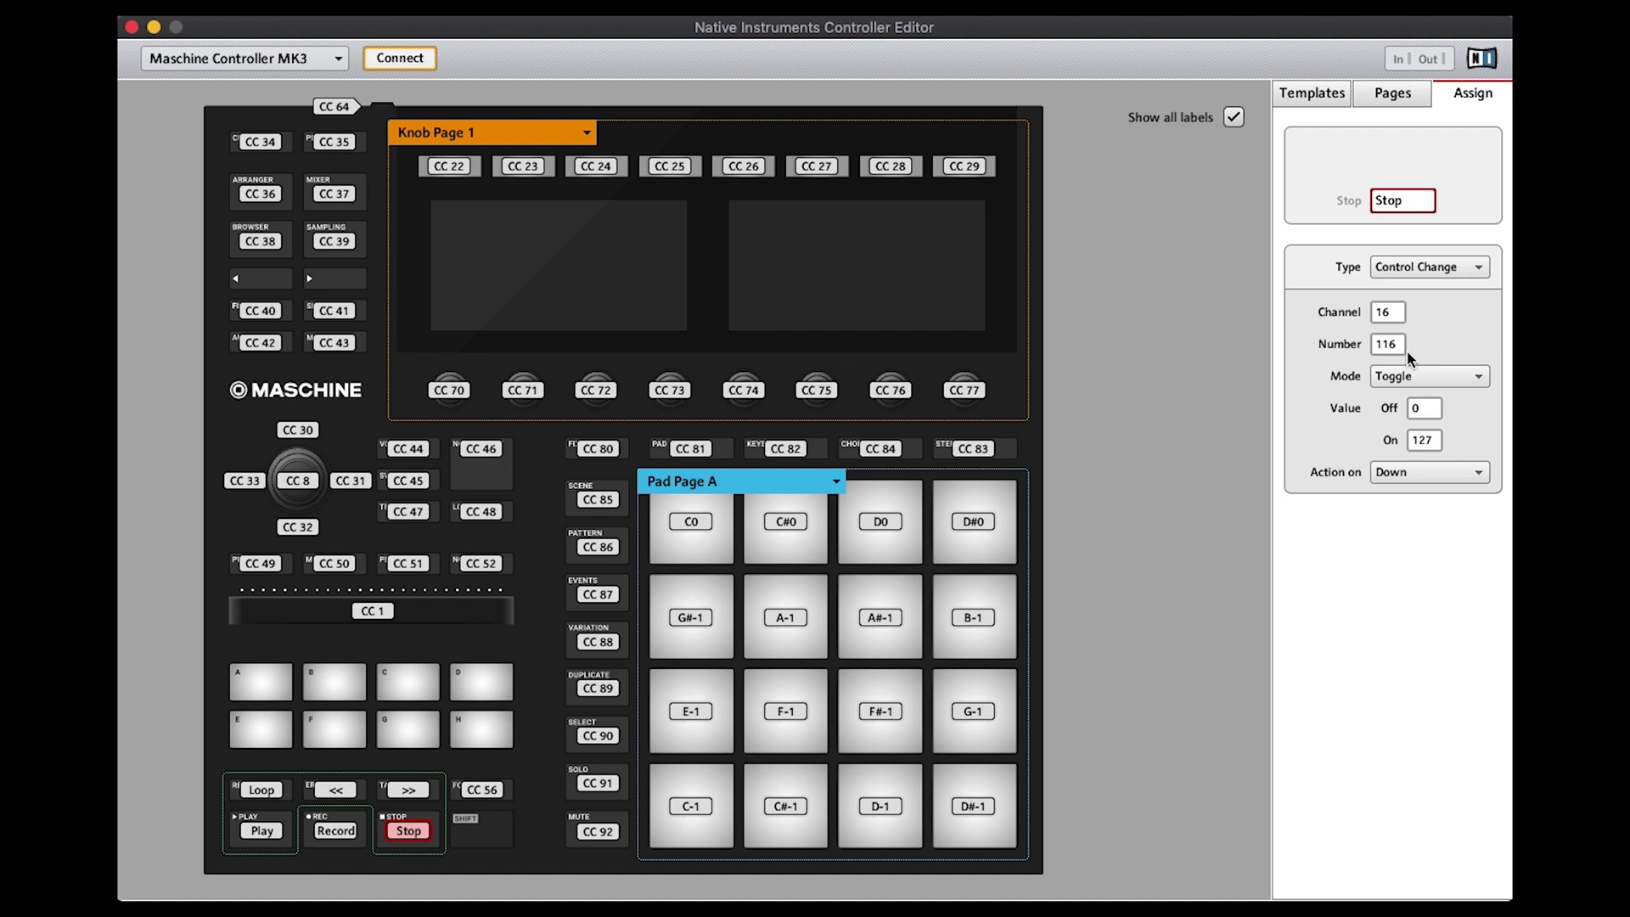
click(263, 790)
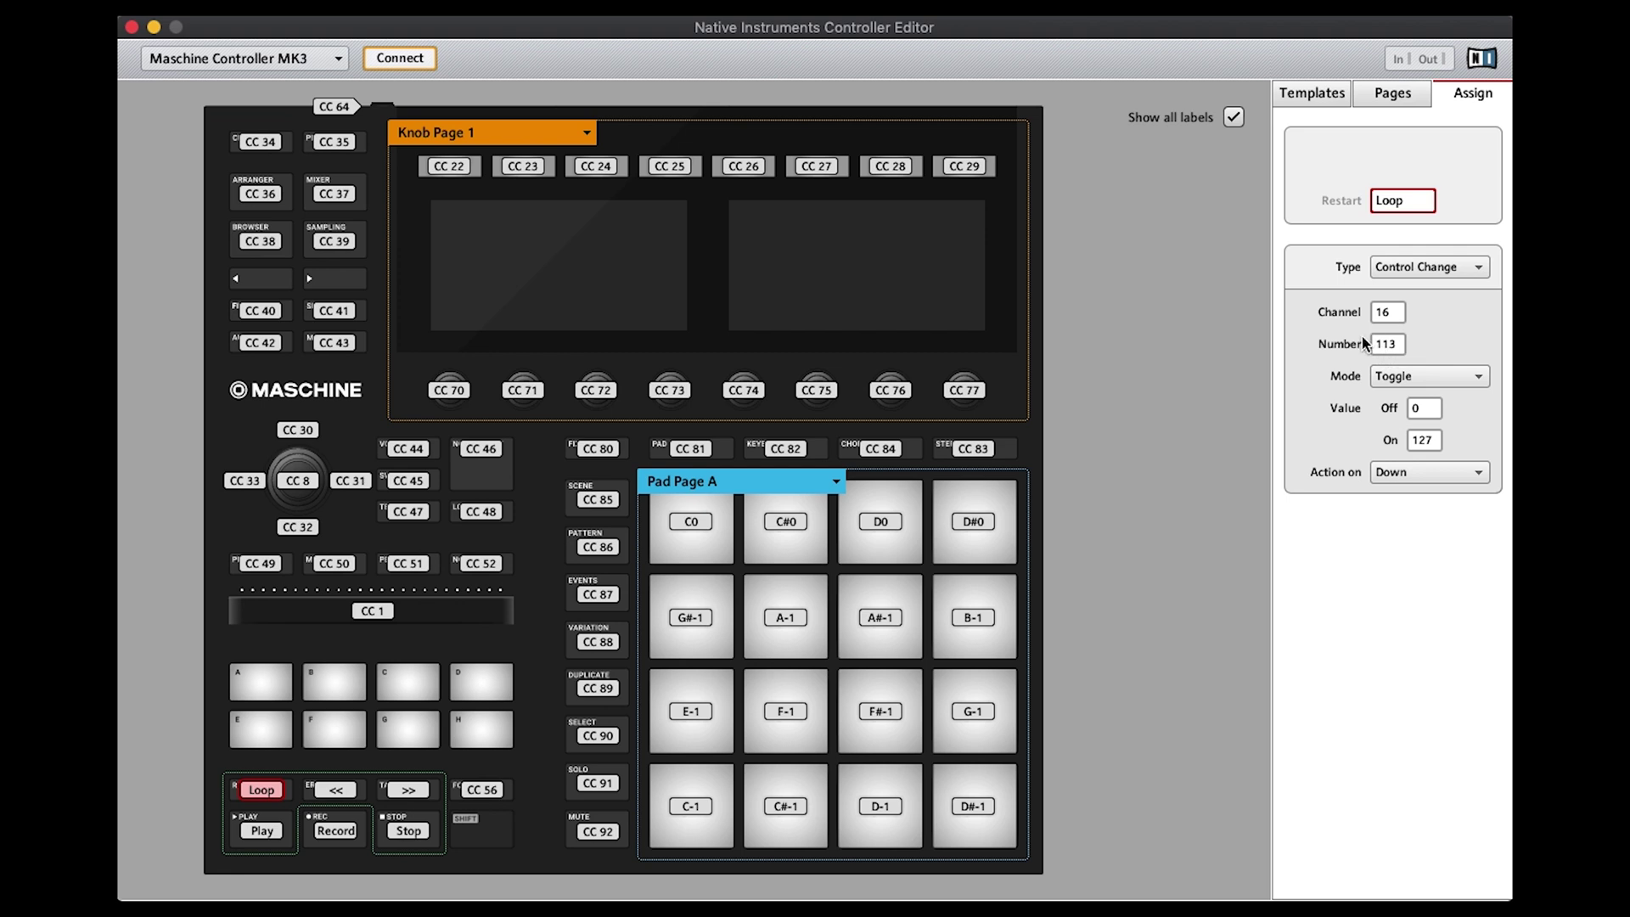
click(353, 791)
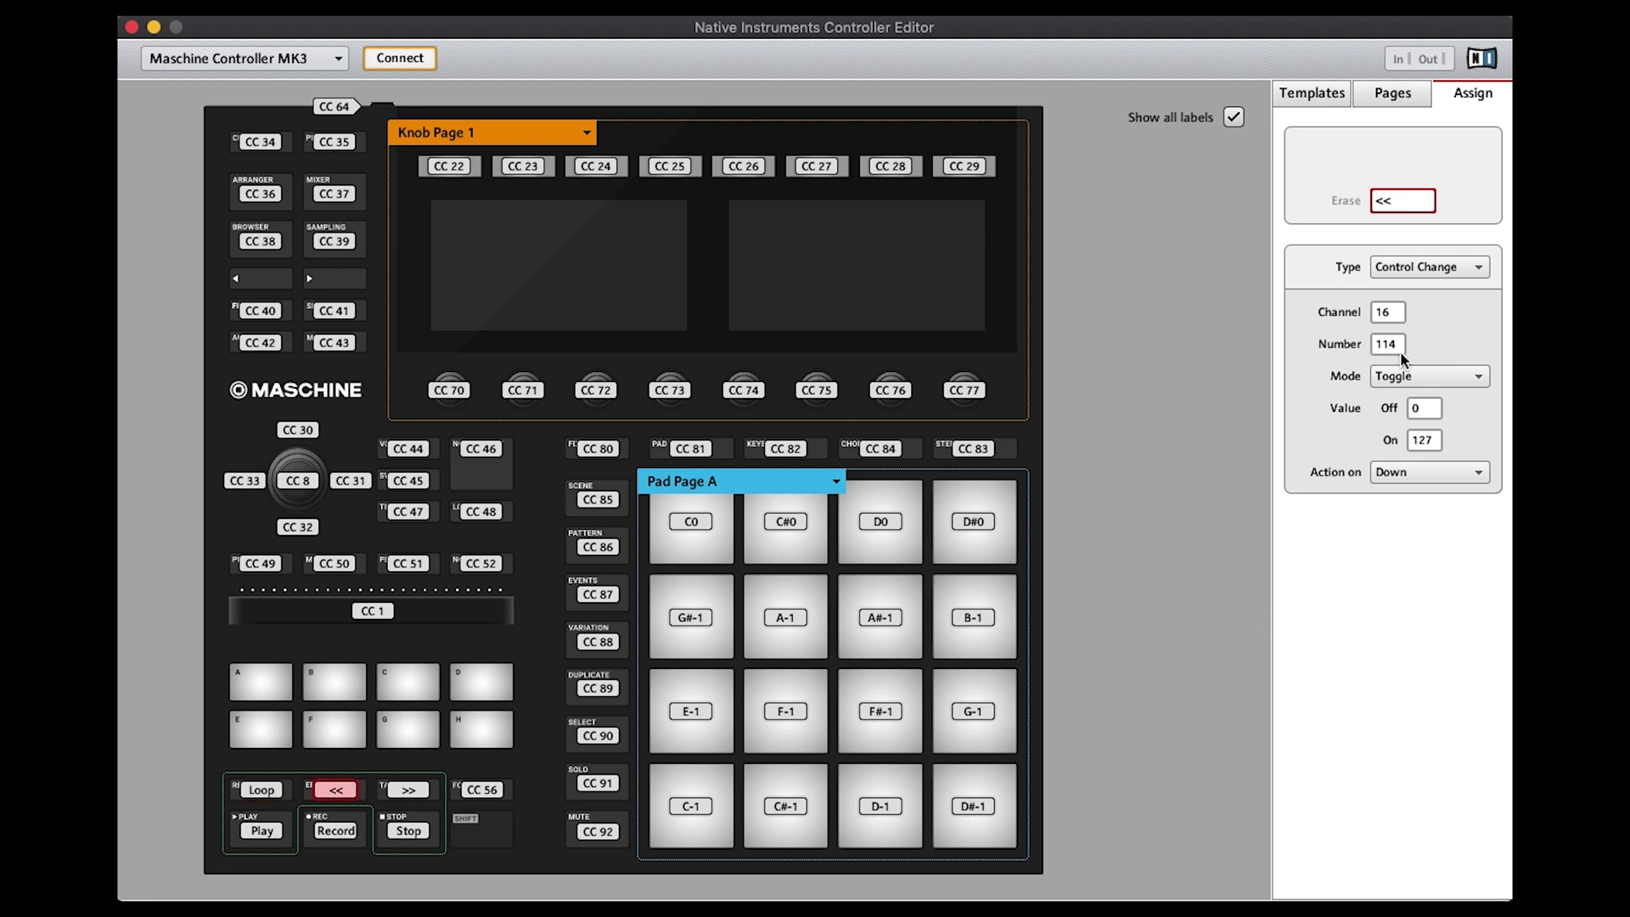
click(401, 793)
Step: Save the template as 'Protools with Maschine' in the maschine-templates folder
key(super+s)
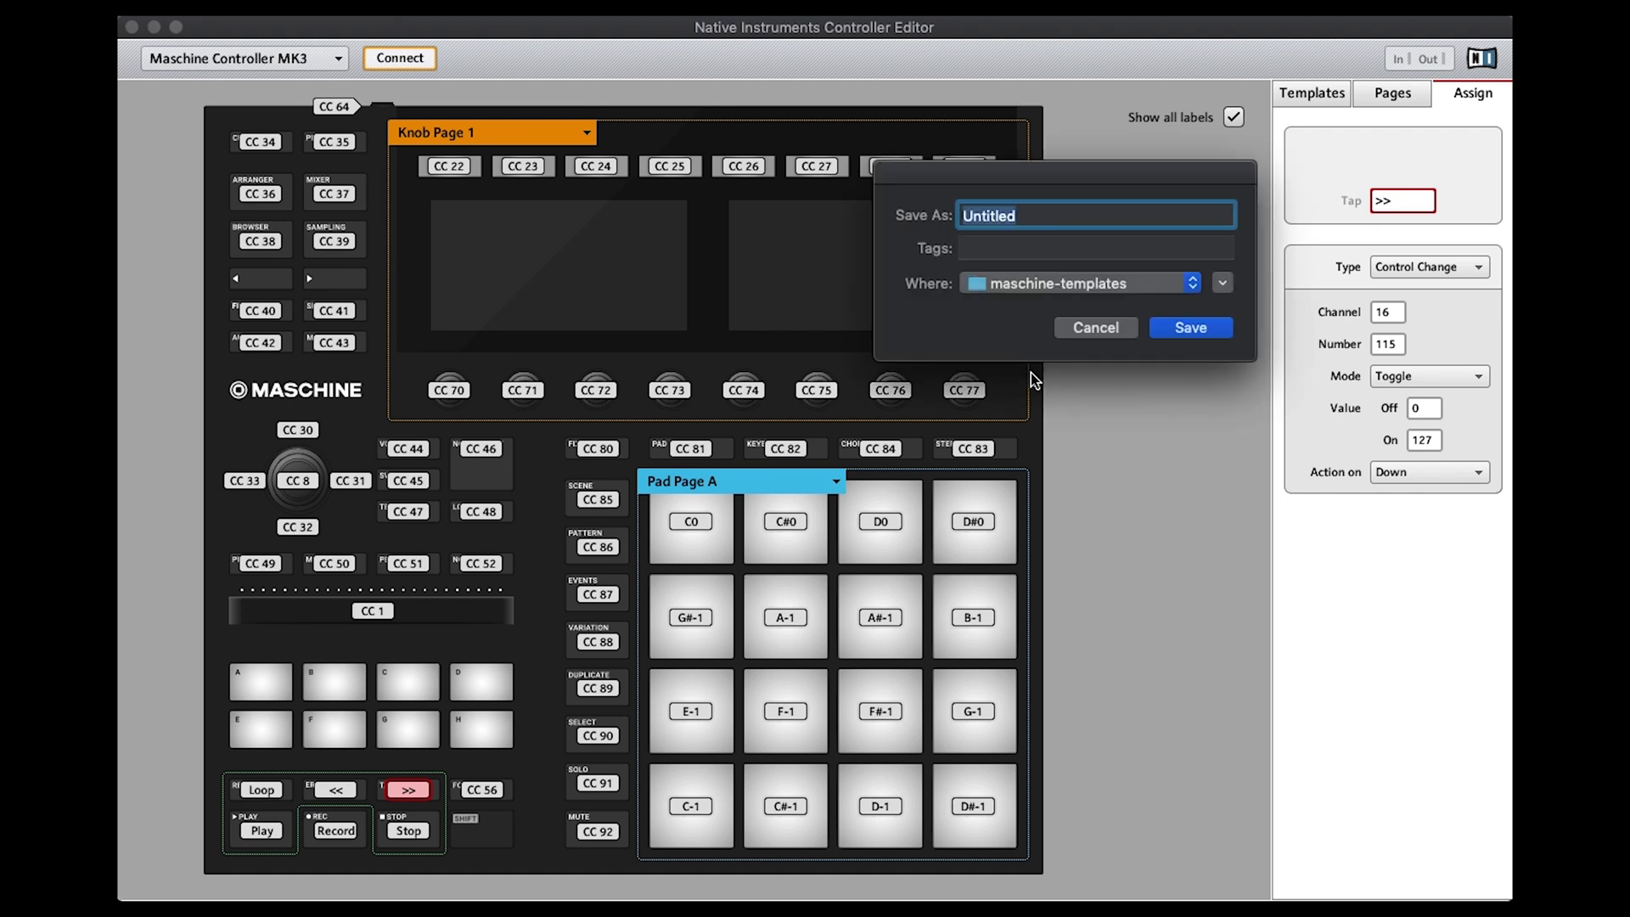
text(Protools with Maschine)
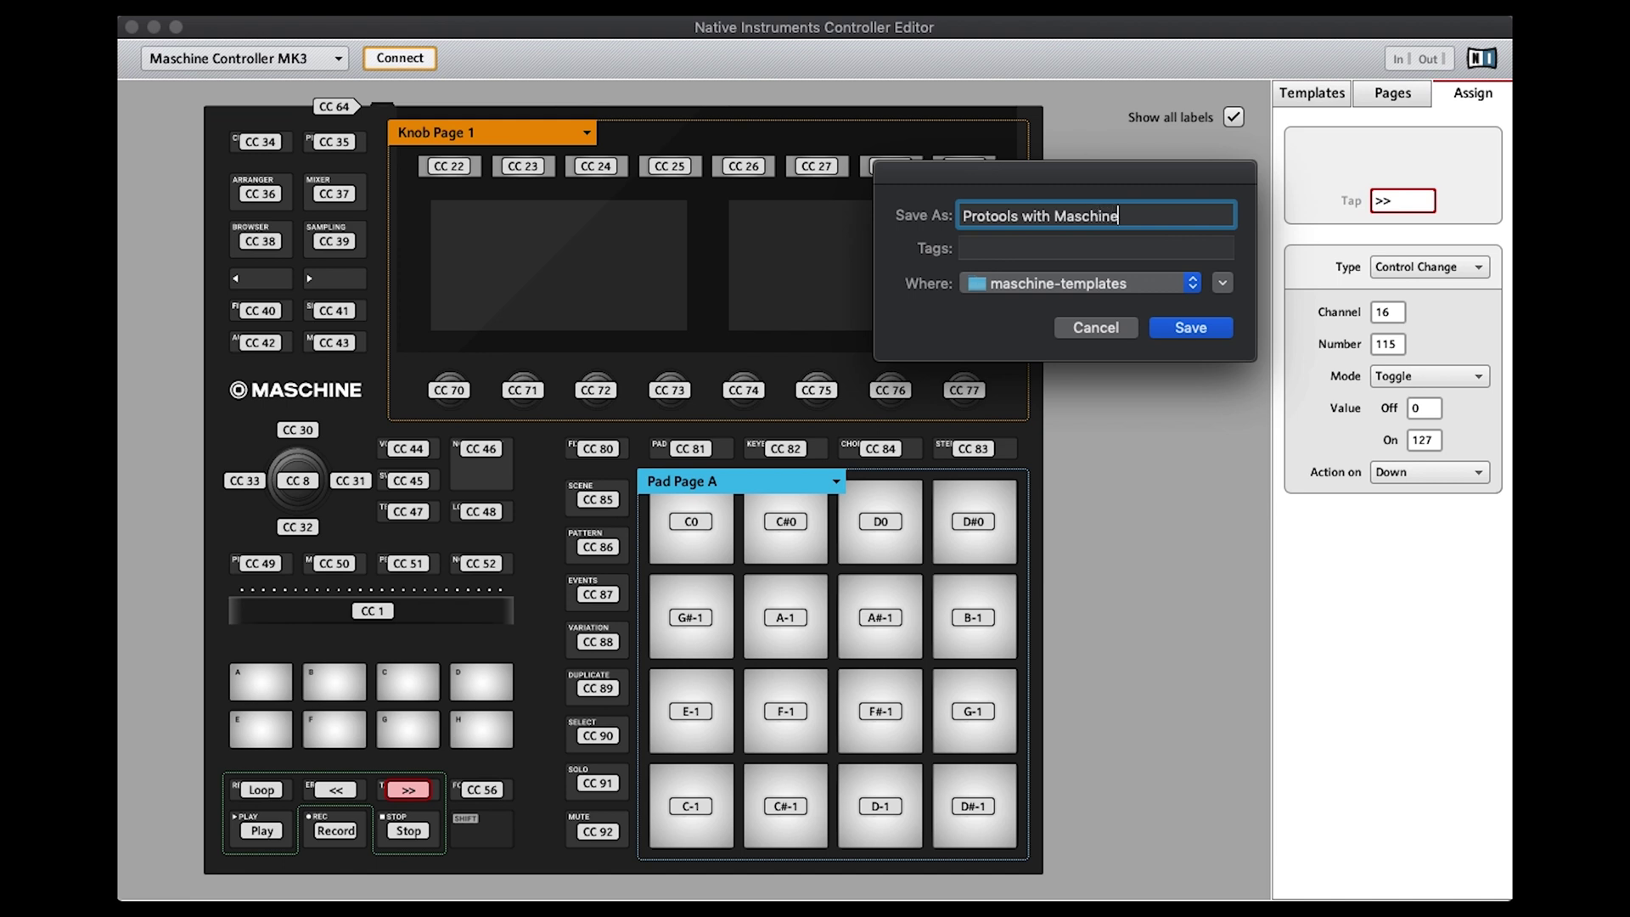
click(1192, 283)
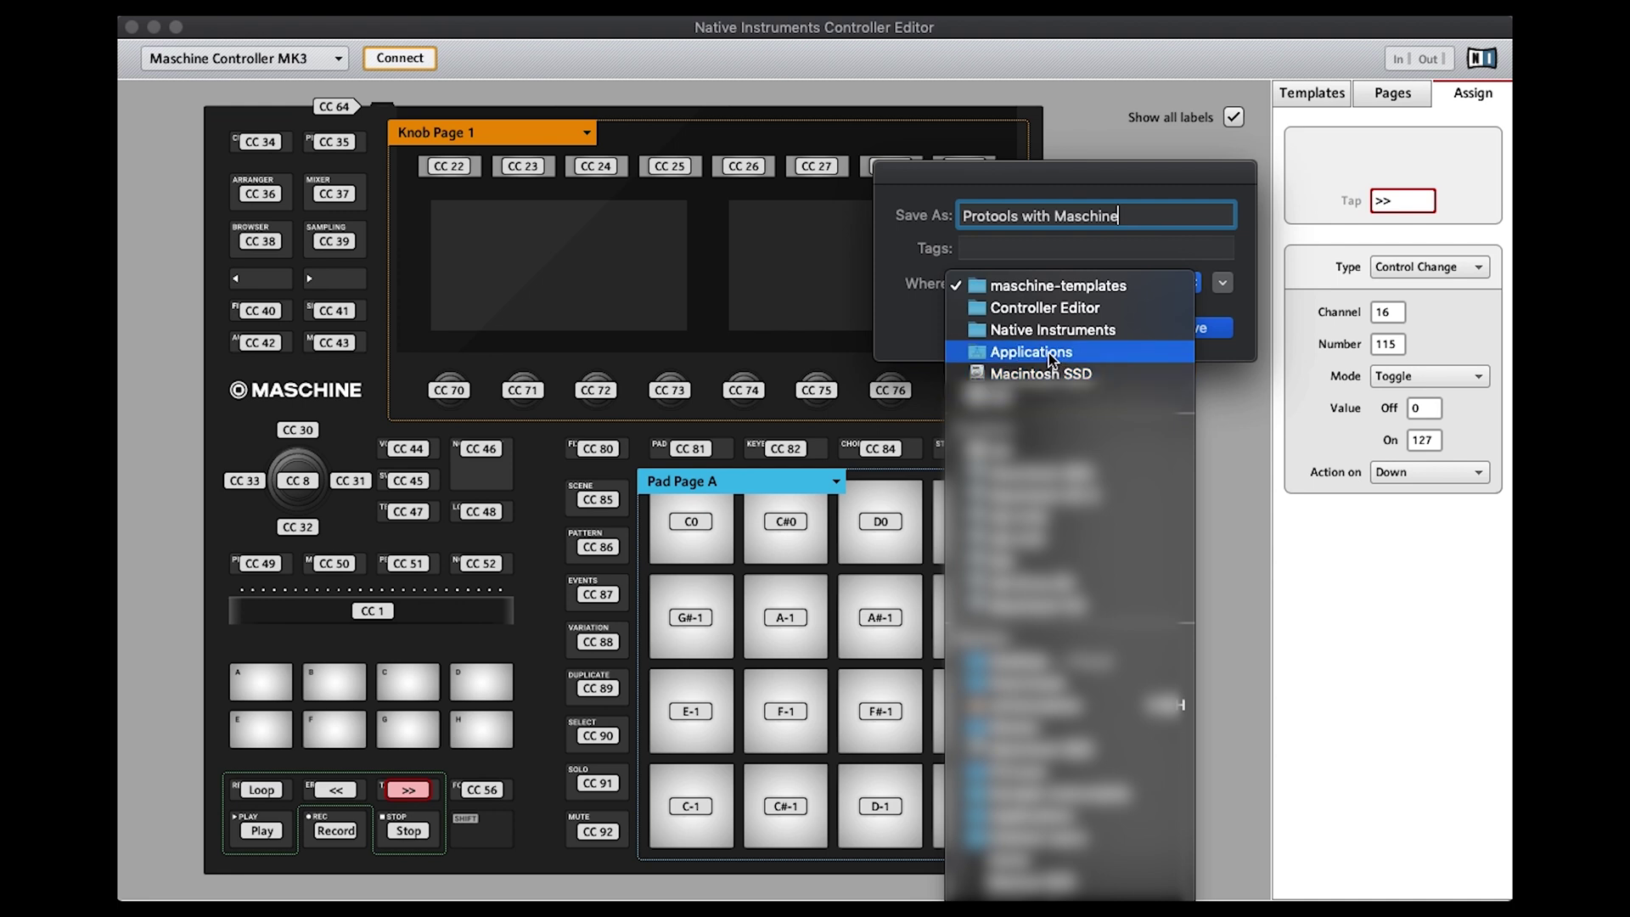
click(1056, 287)
key(Return)
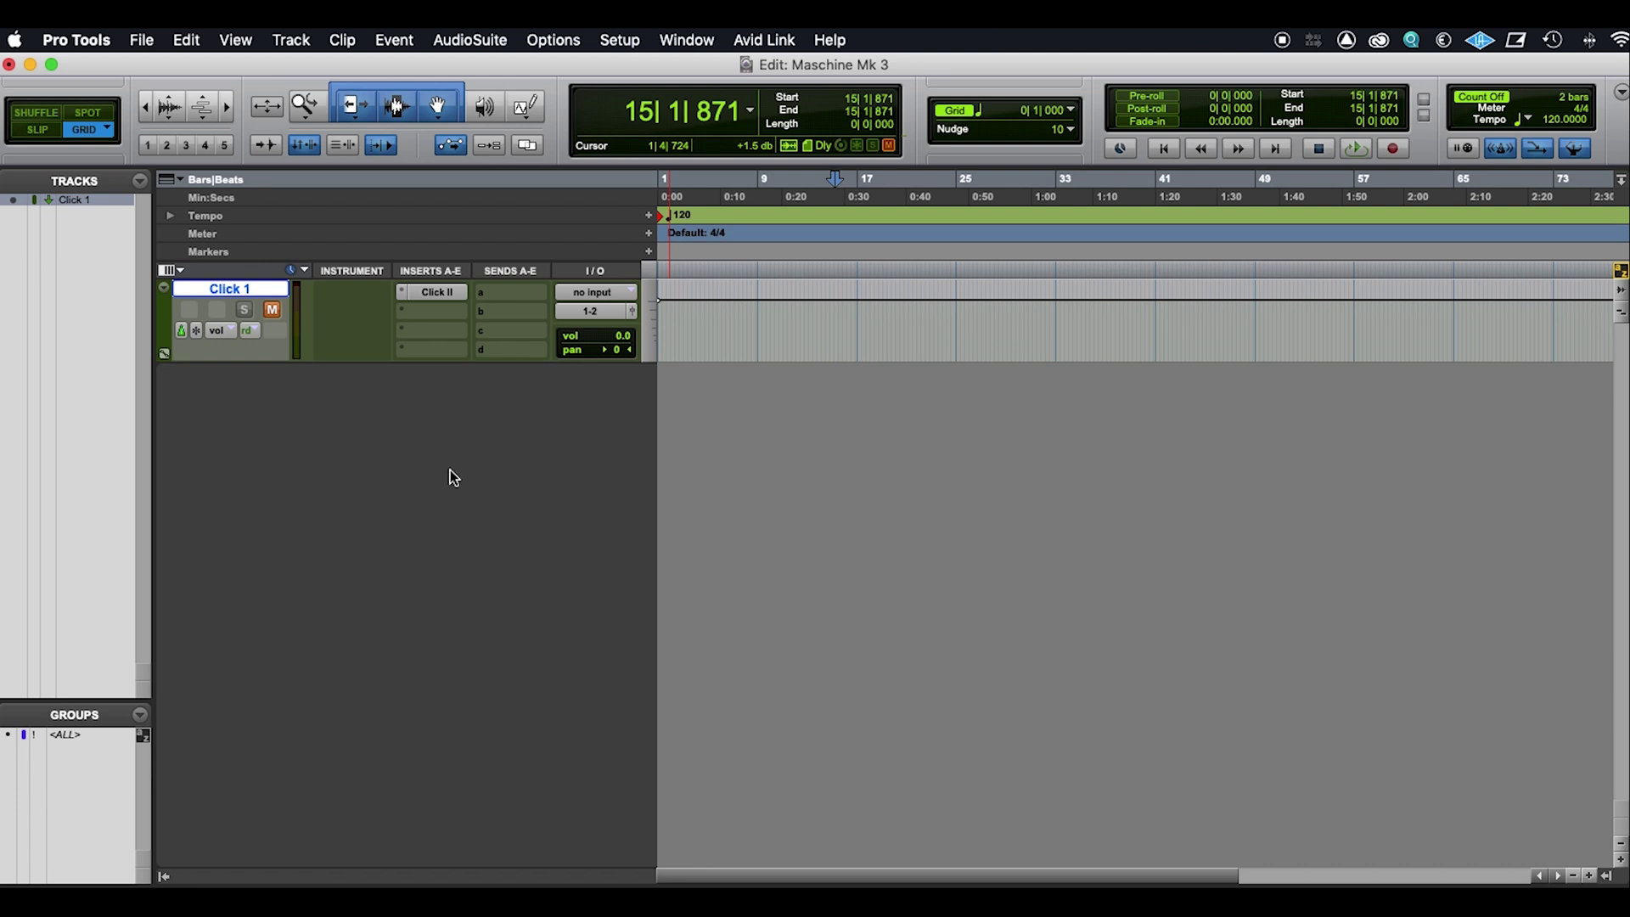
Step: Open Setup > Peripherals to reach the MIDI Controllers settings
click(618, 38)
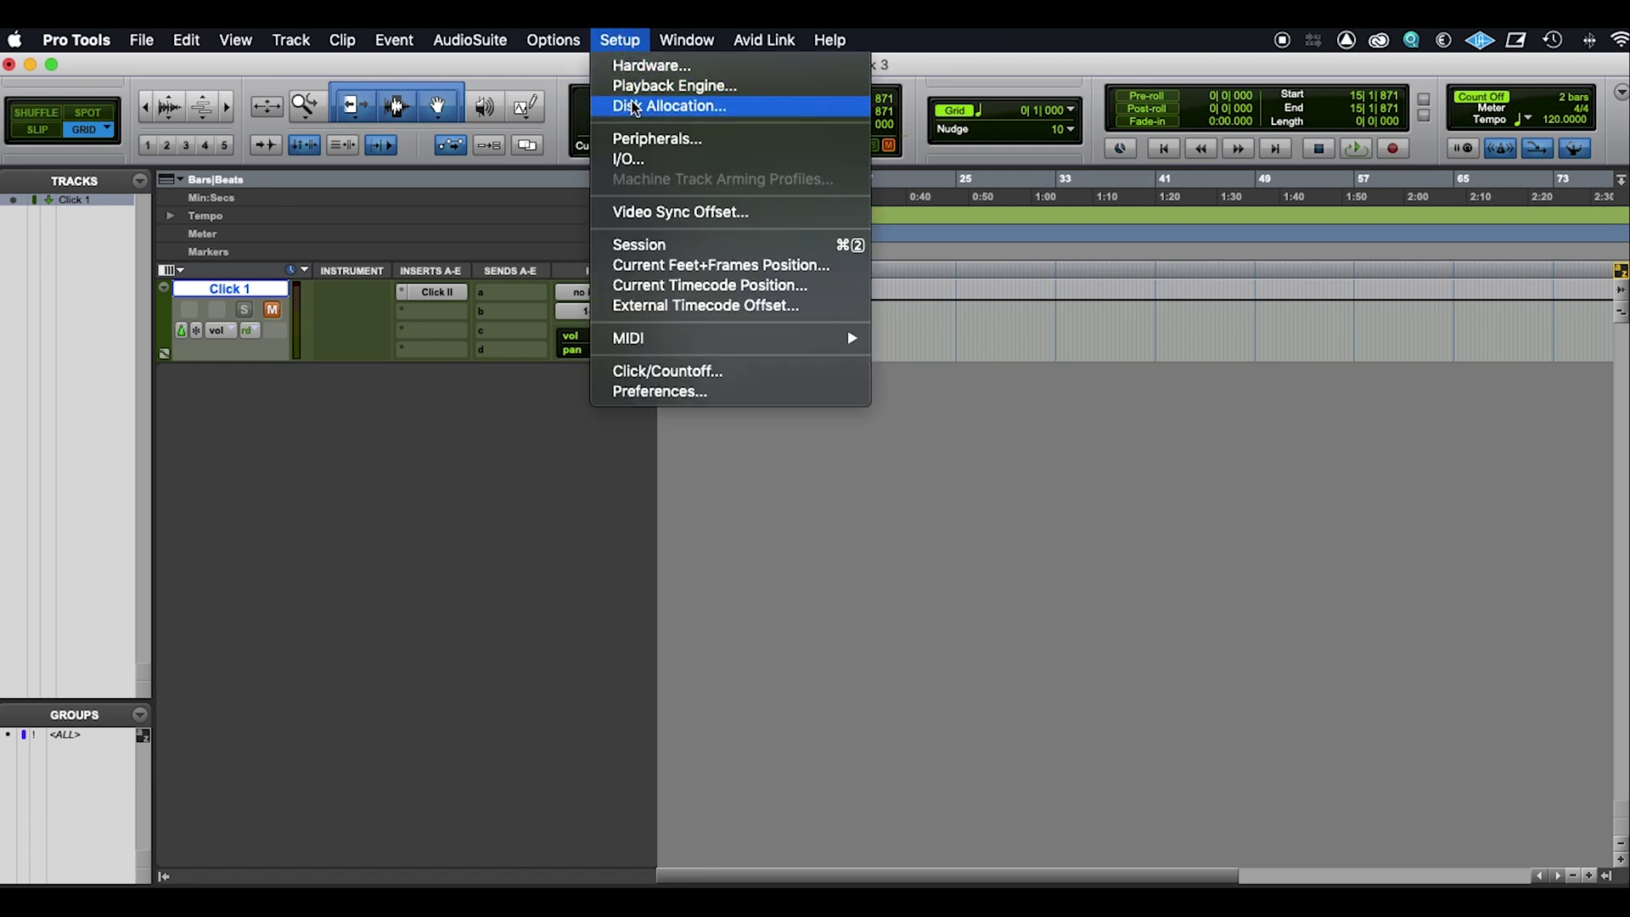
click(672, 141)
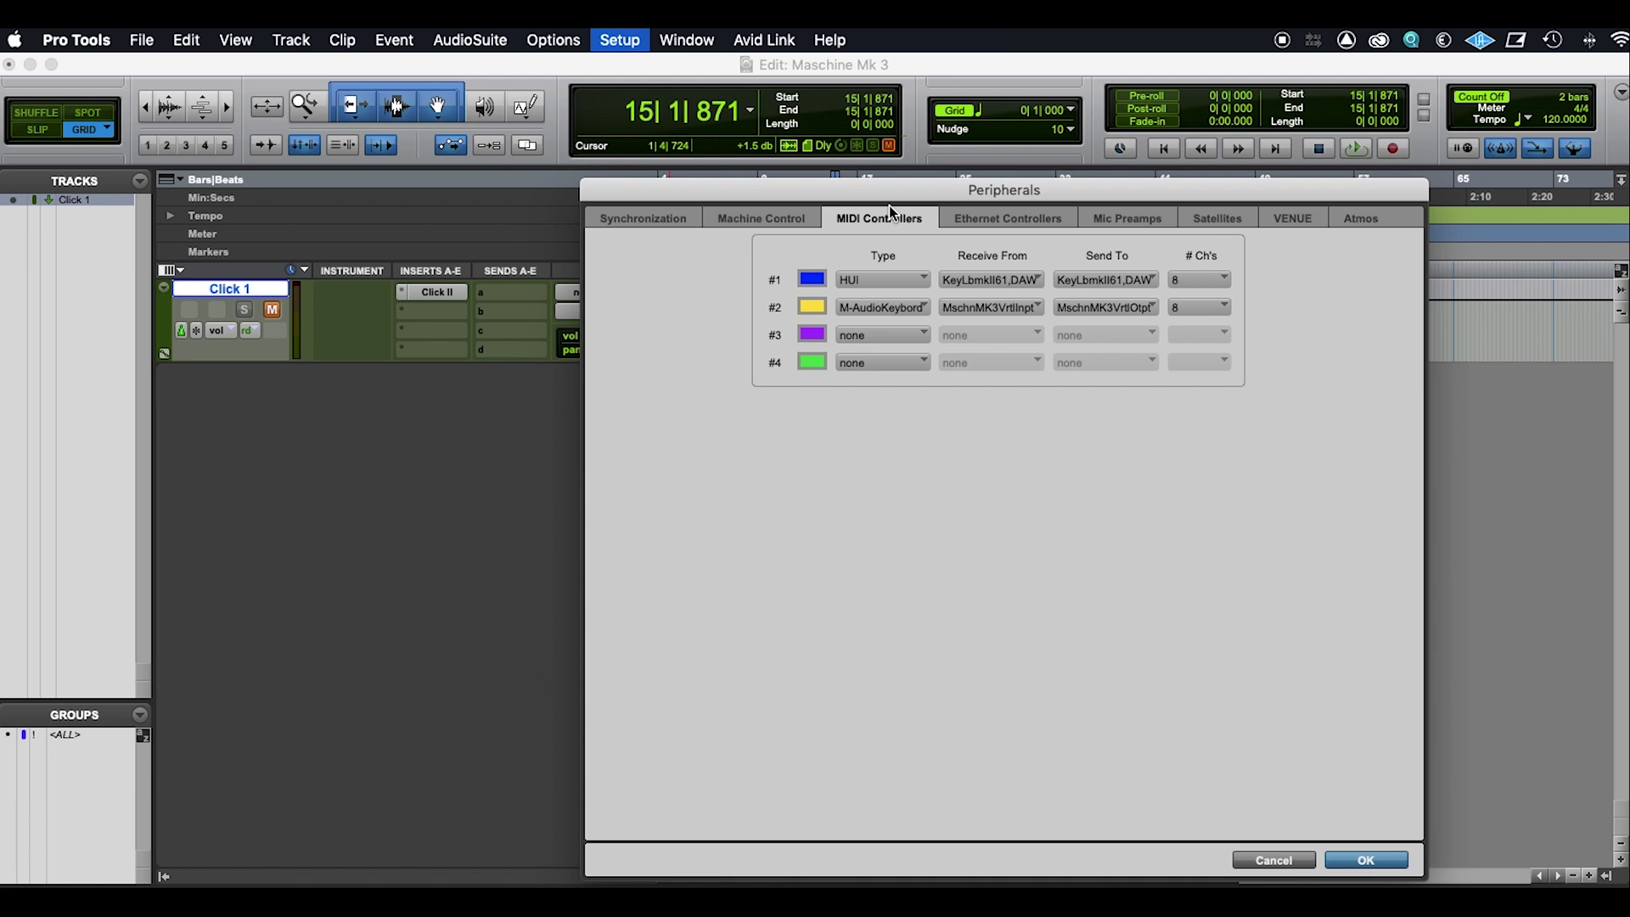
Step: Route M-Audio Keyboard controller #2 to Maschine MK3 Virtual Input and Virtual Output, then confirm
click(923, 309)
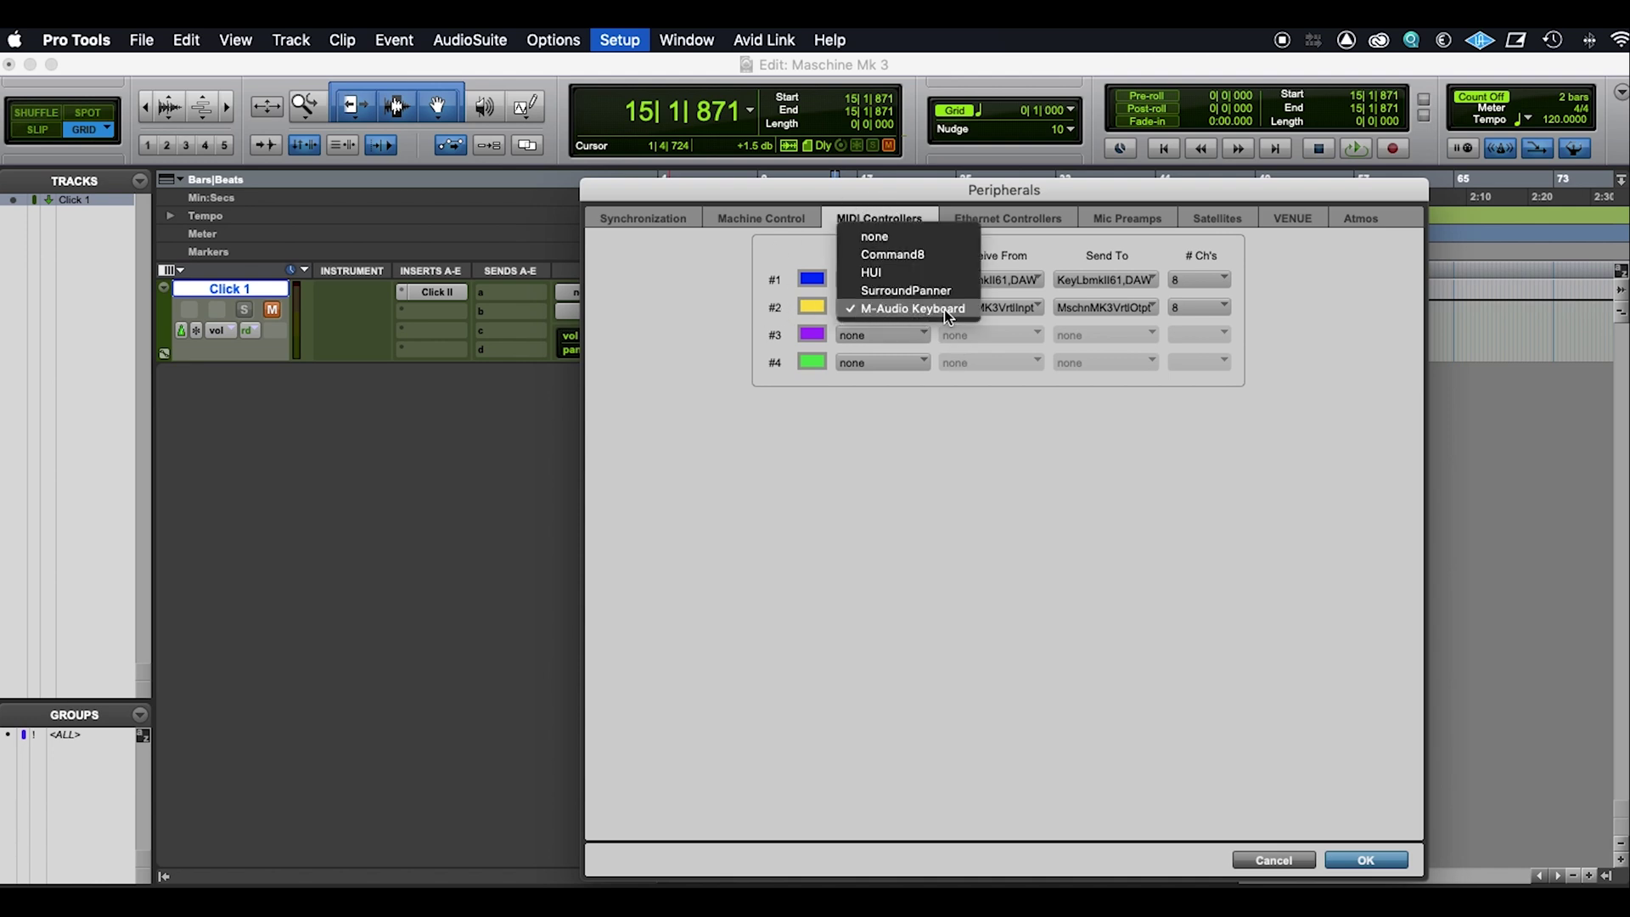
click(1032, 380)
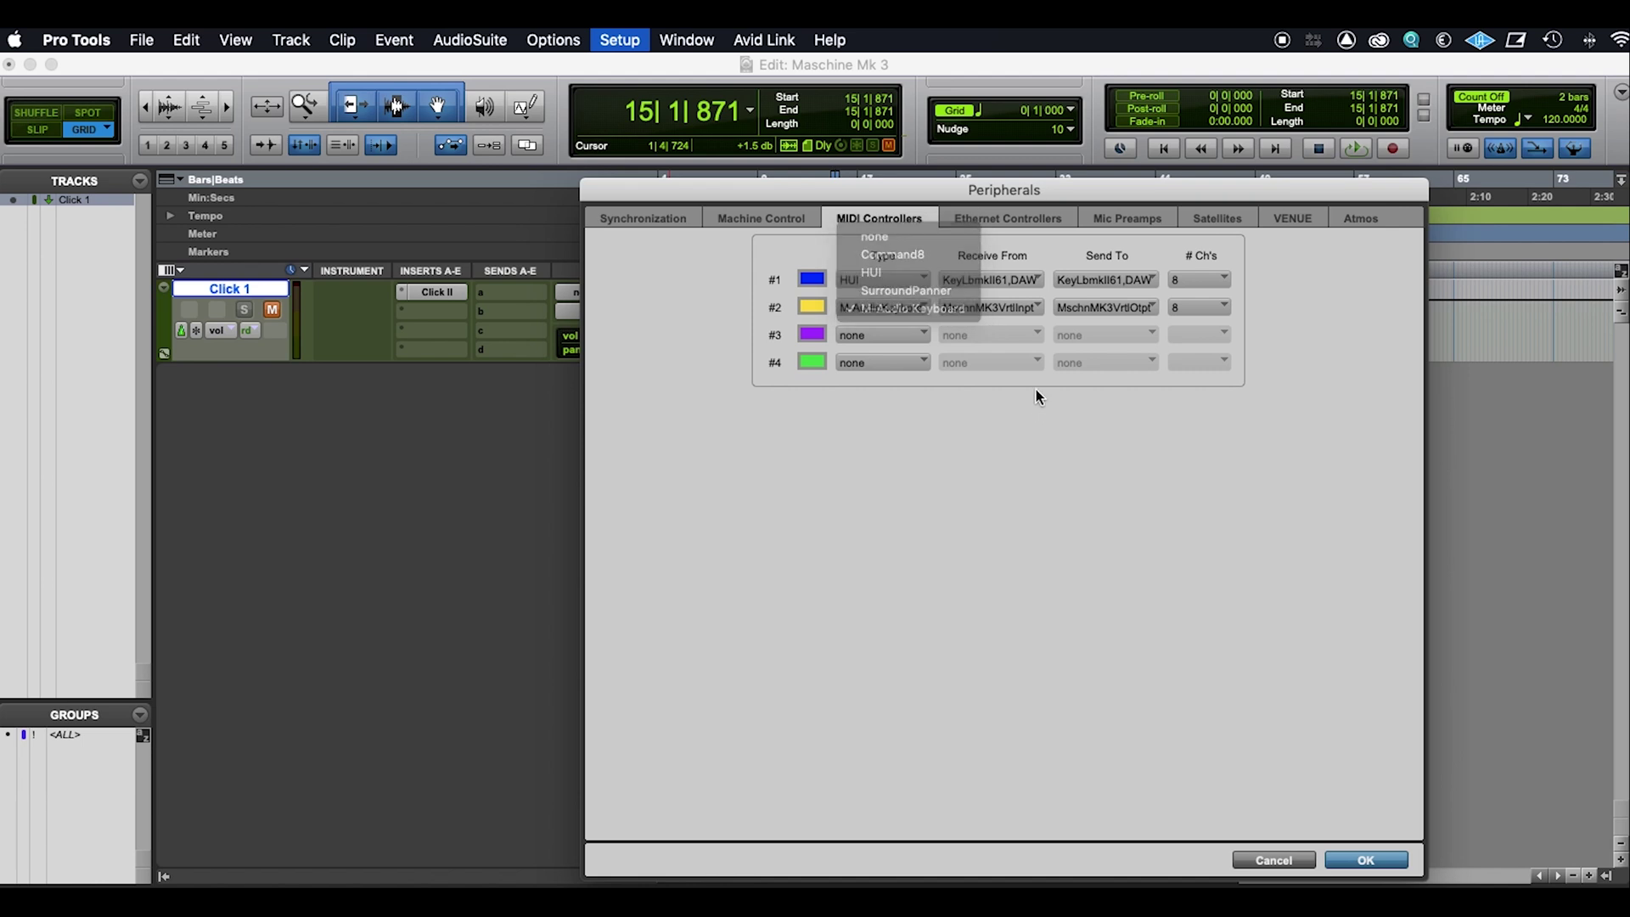
click(1029, 307)
mouse_move(1029, 310)
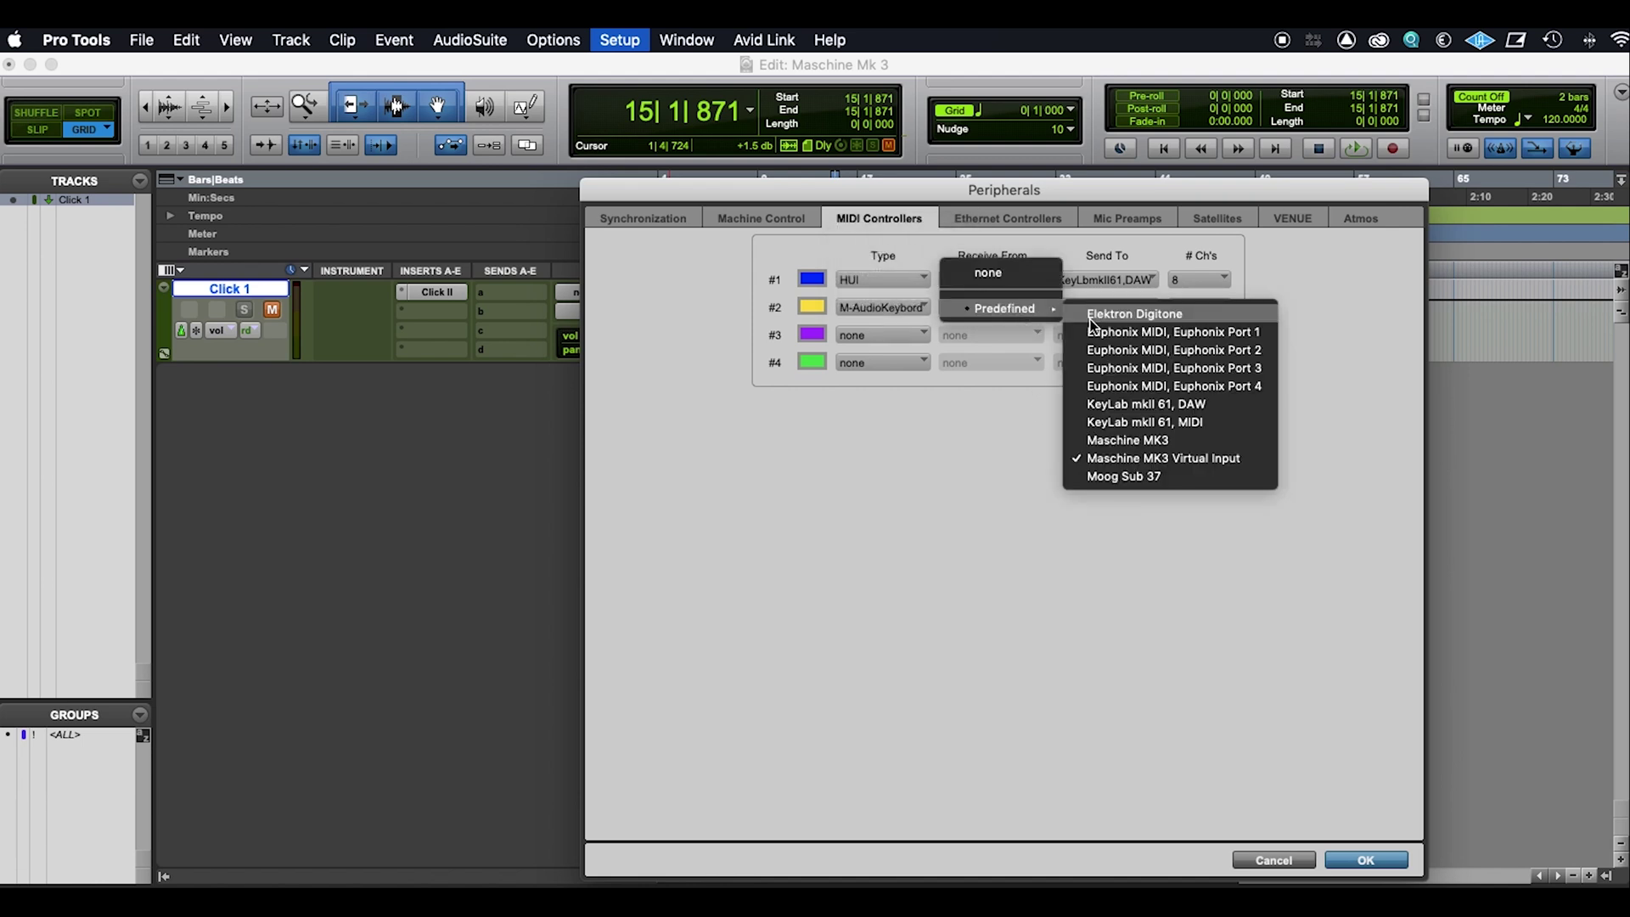
click(1180, 458)
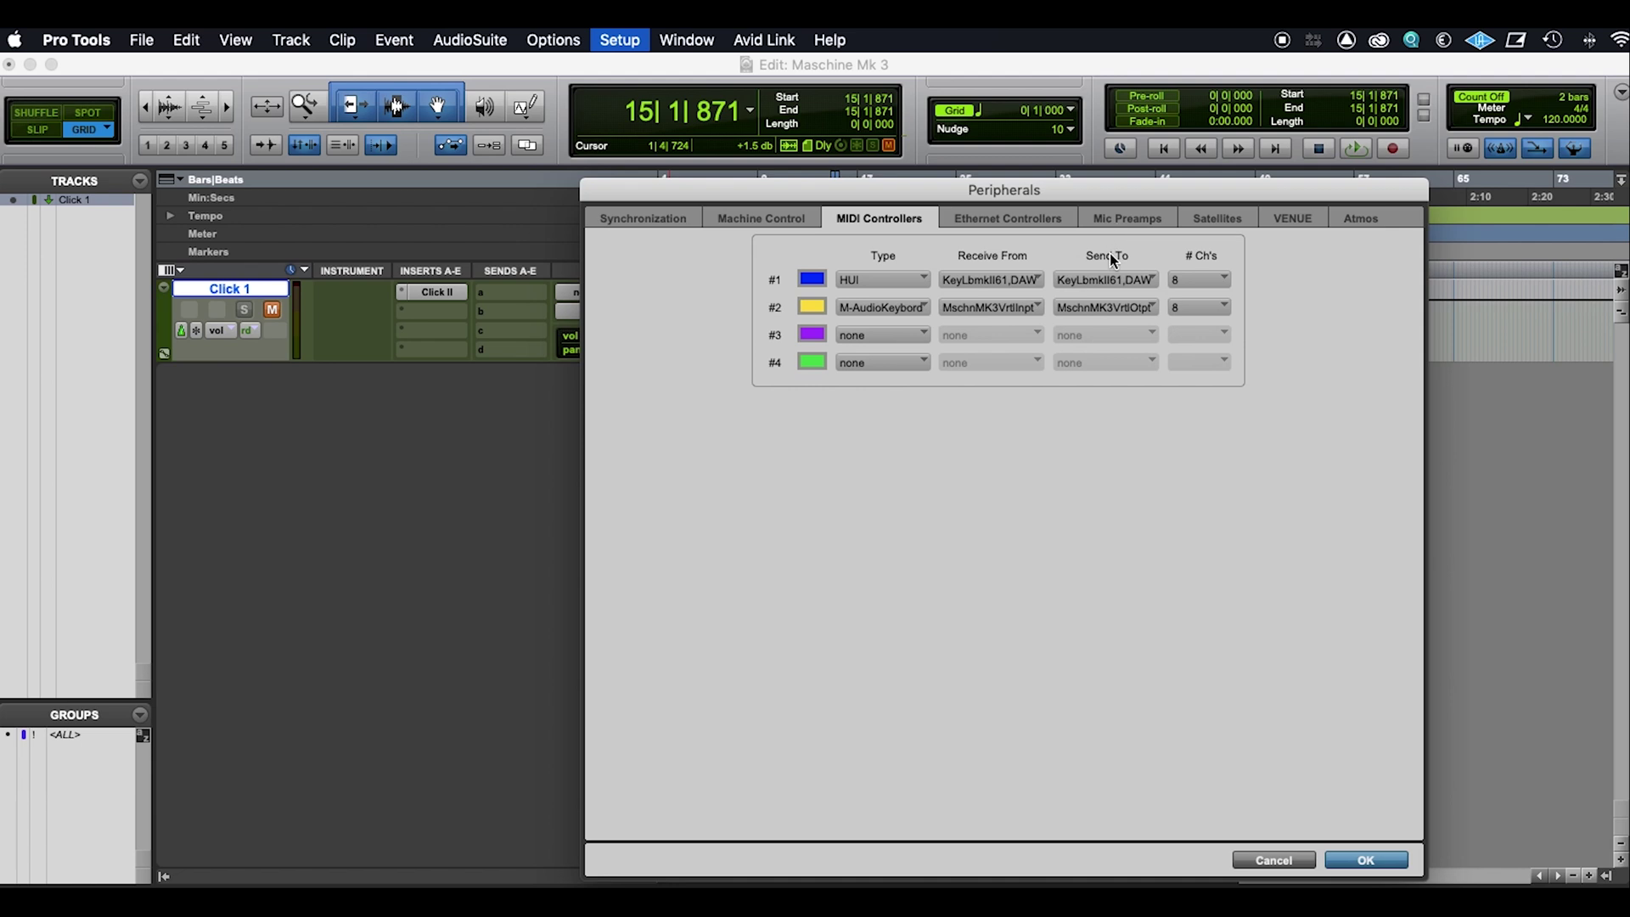
click(1149, 307)
mouse_move(1146, 308)
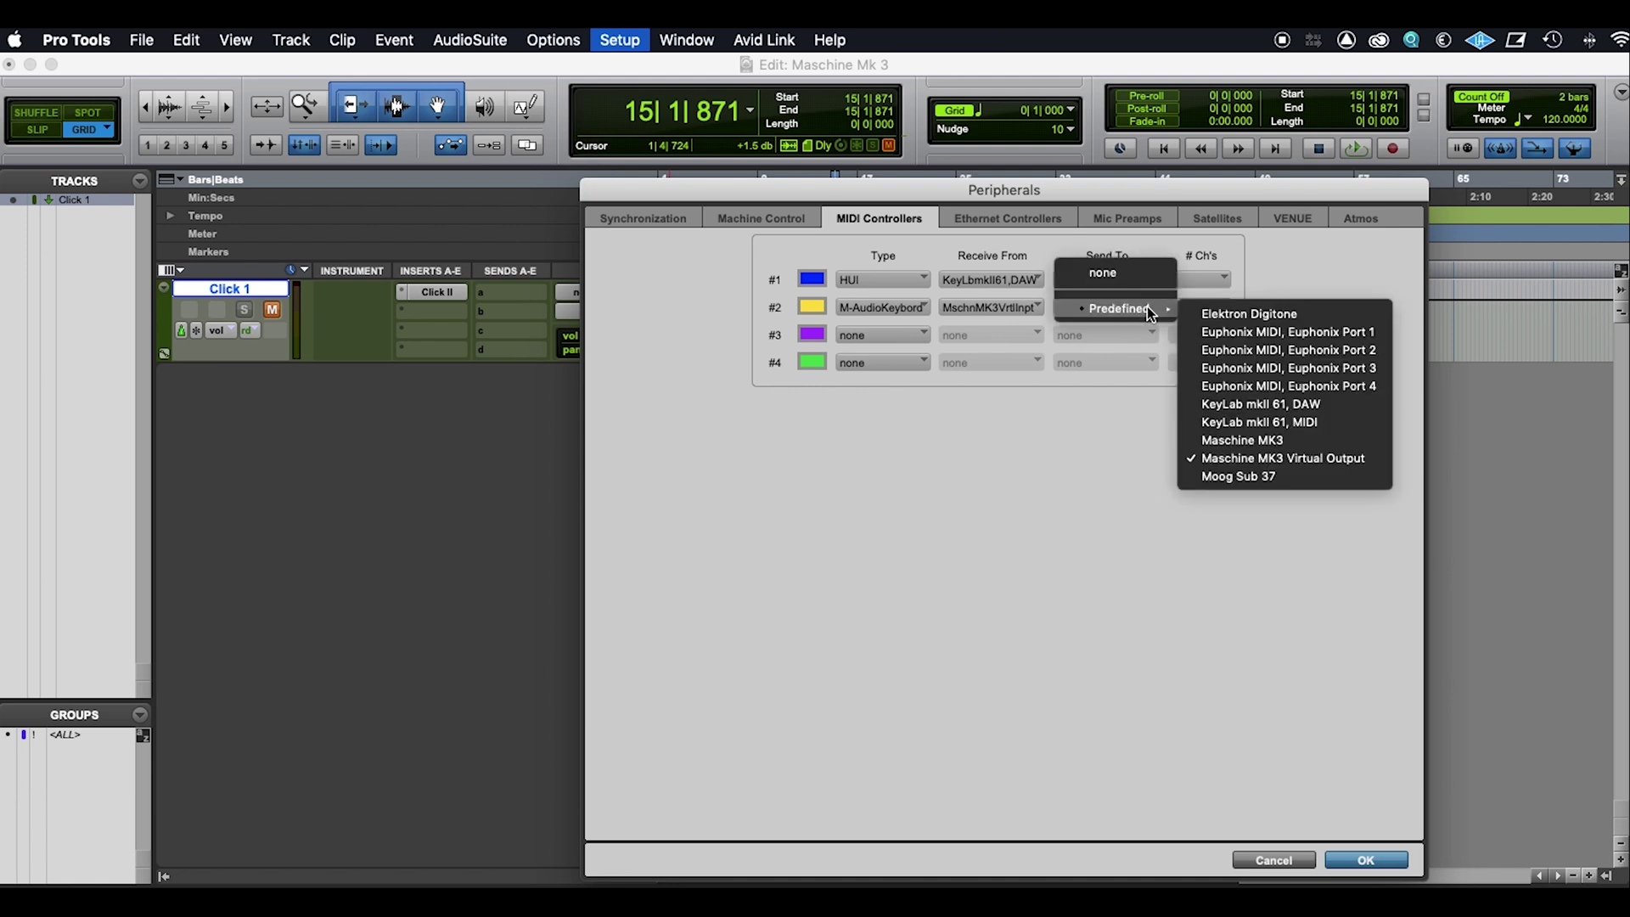
click(1307, 461)
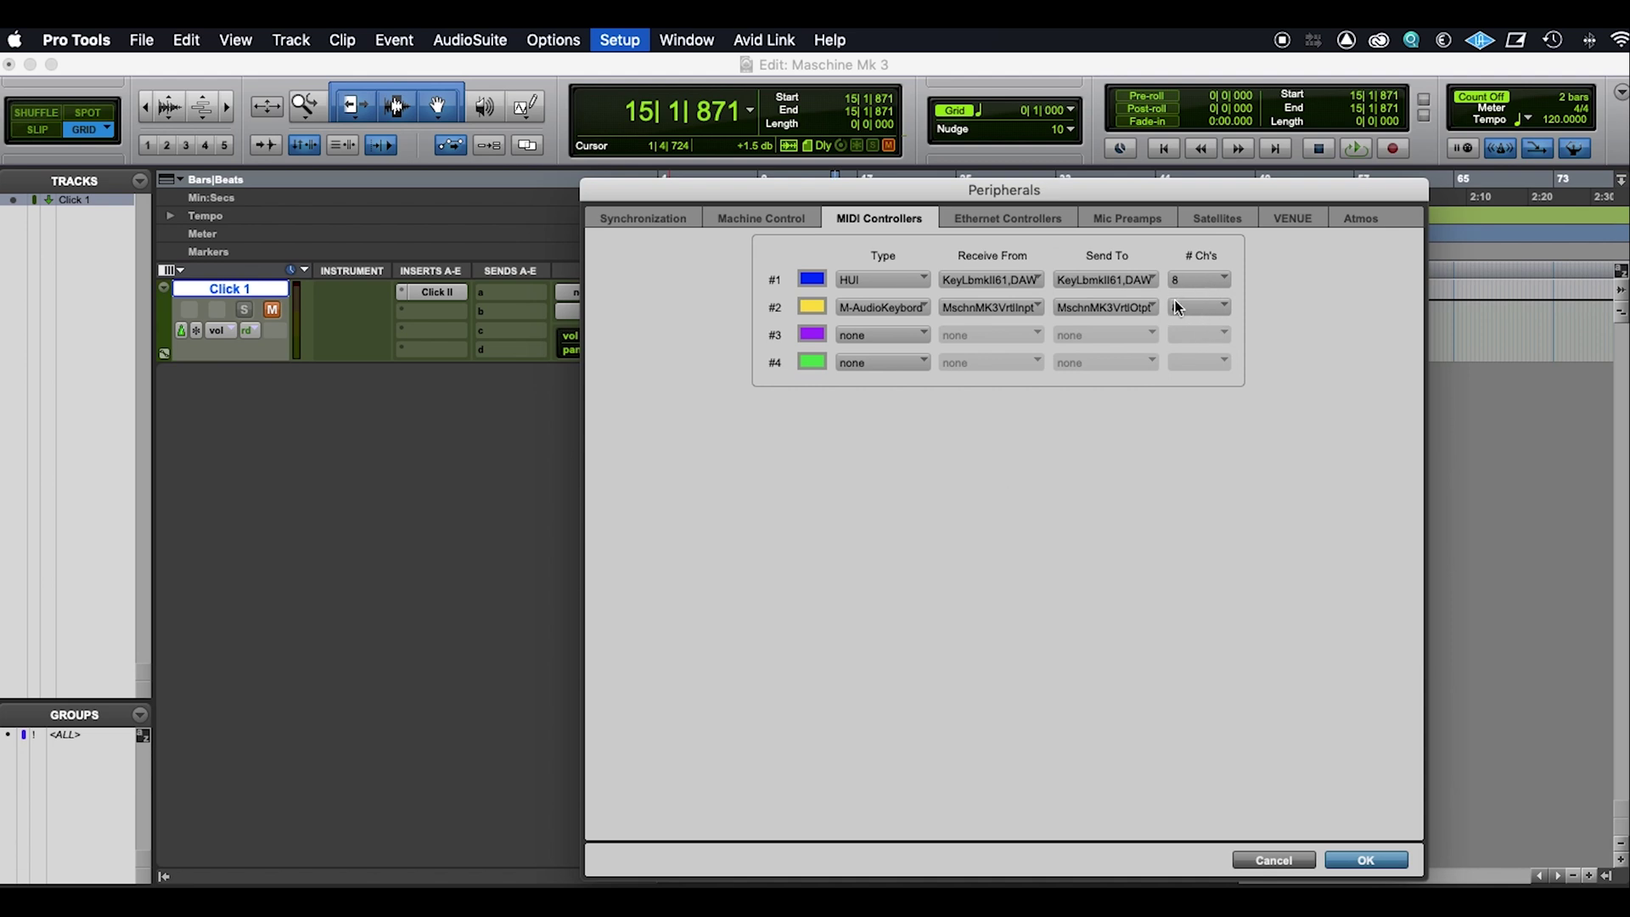
click(1364, 857)
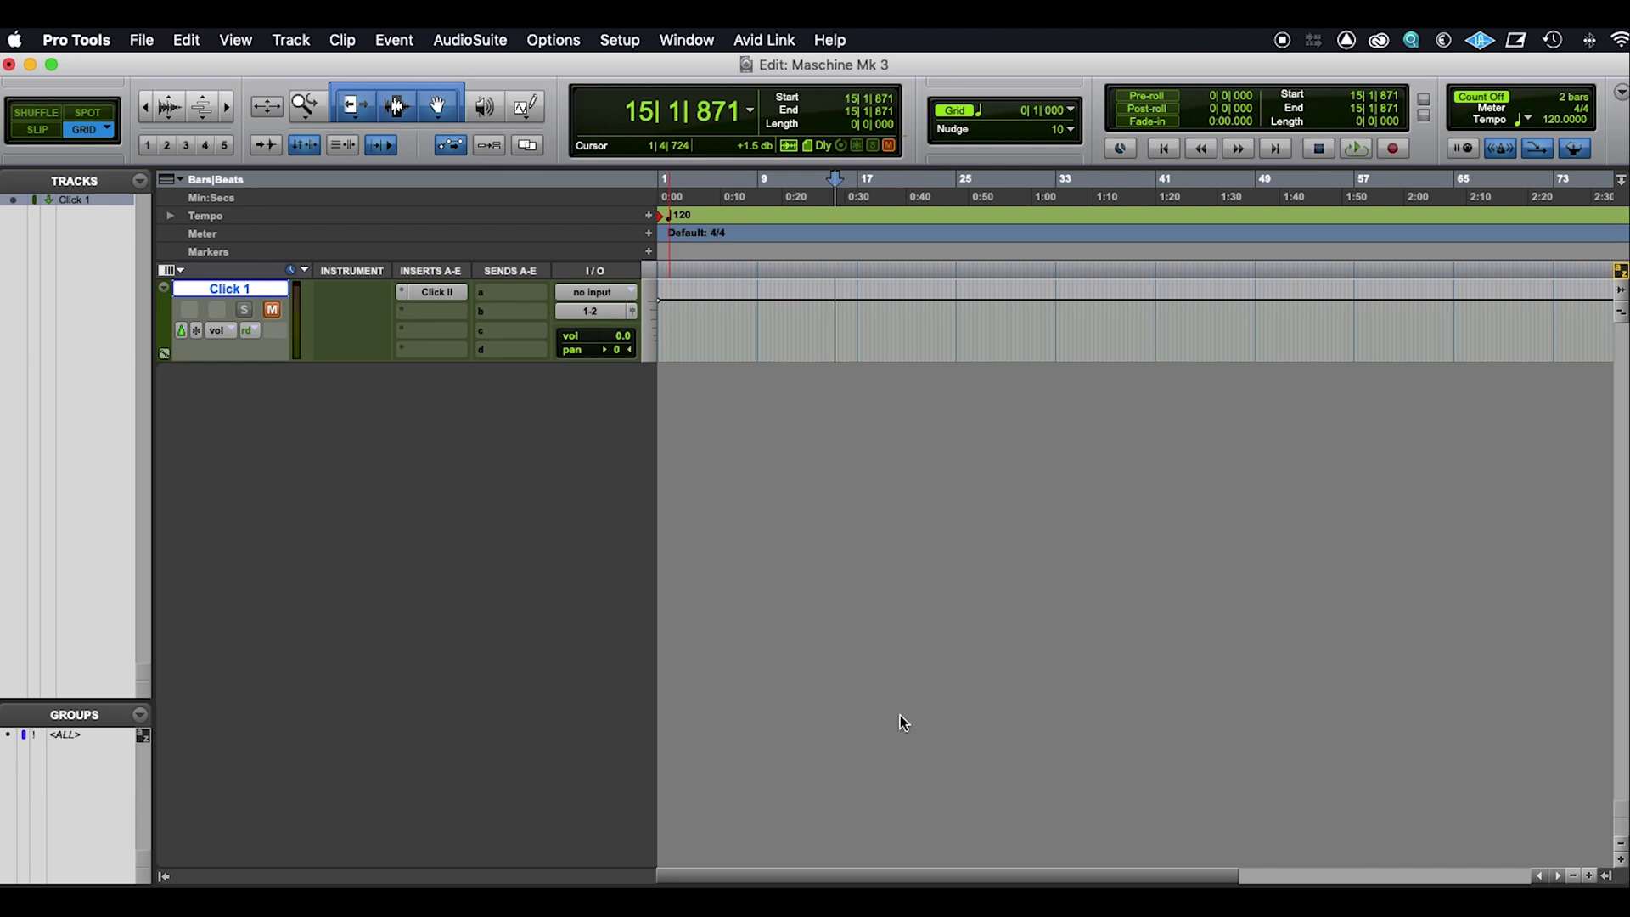
Step: Enable all MIDI input devices, including Maschine MK3 Virtual Input, under Setup > MIDI
click(619, 39)
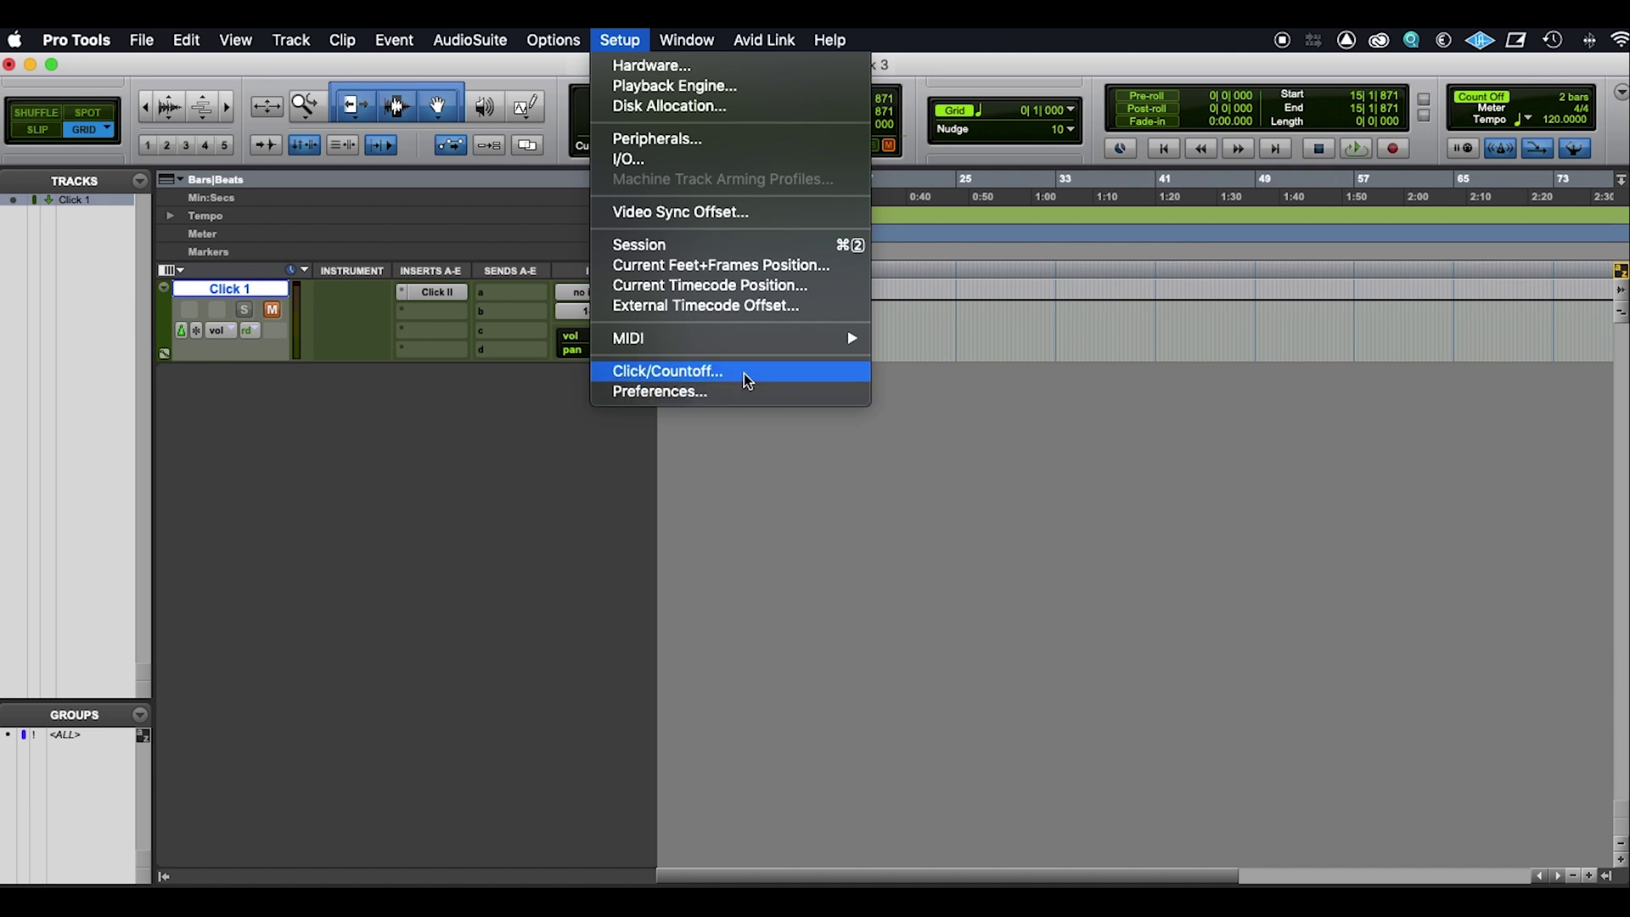
mouse_move(707, 342)
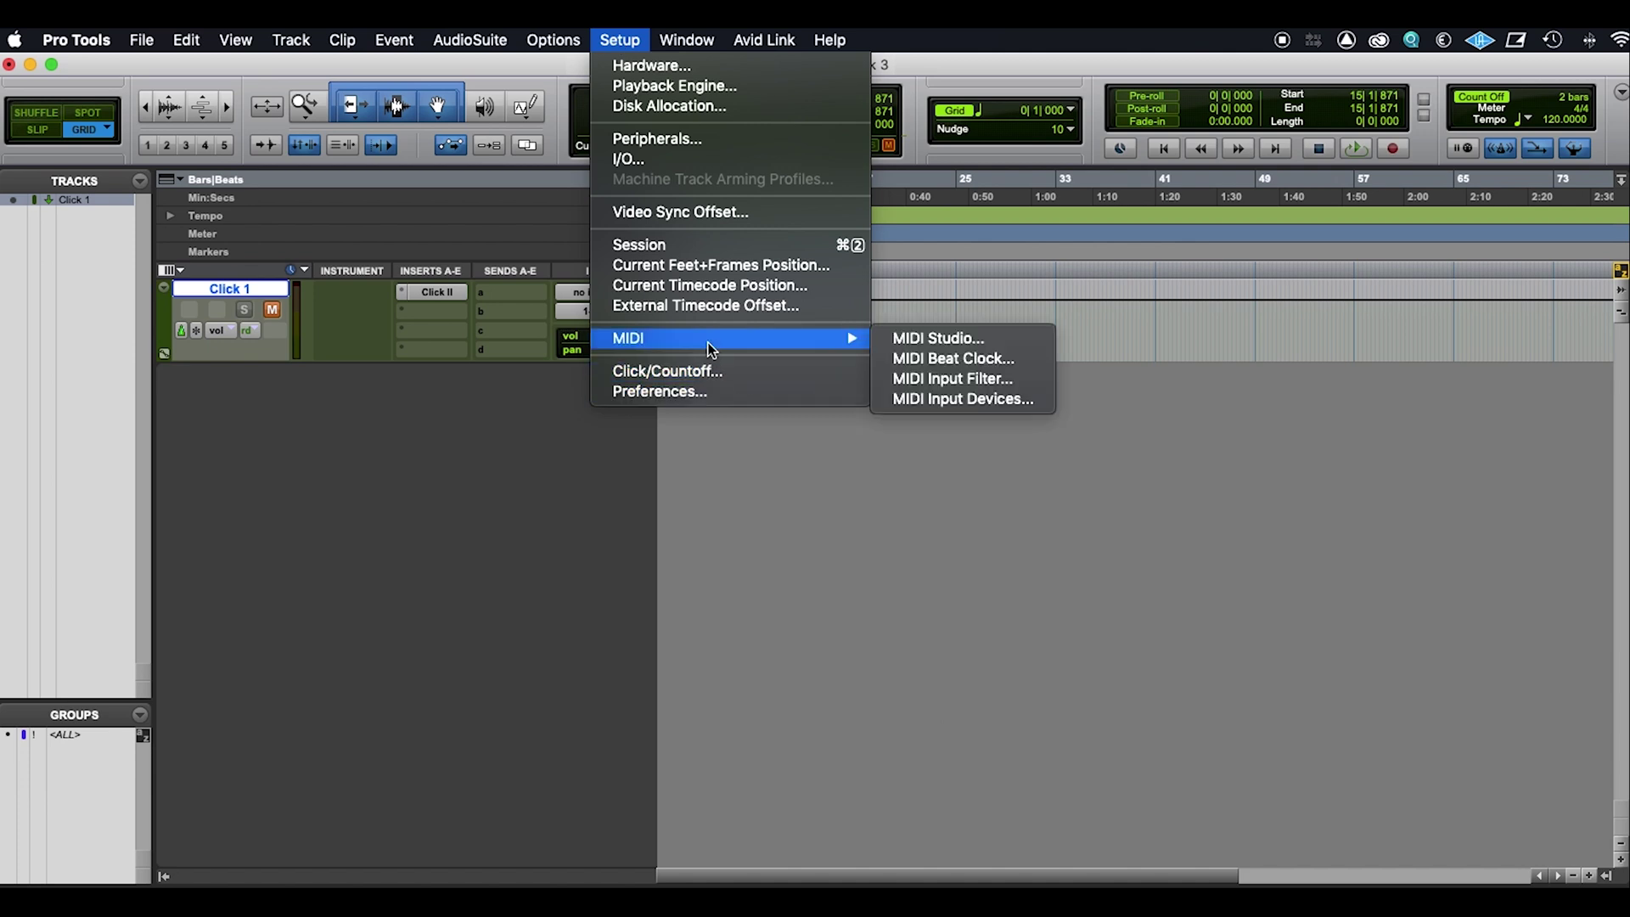
click(968, 400)
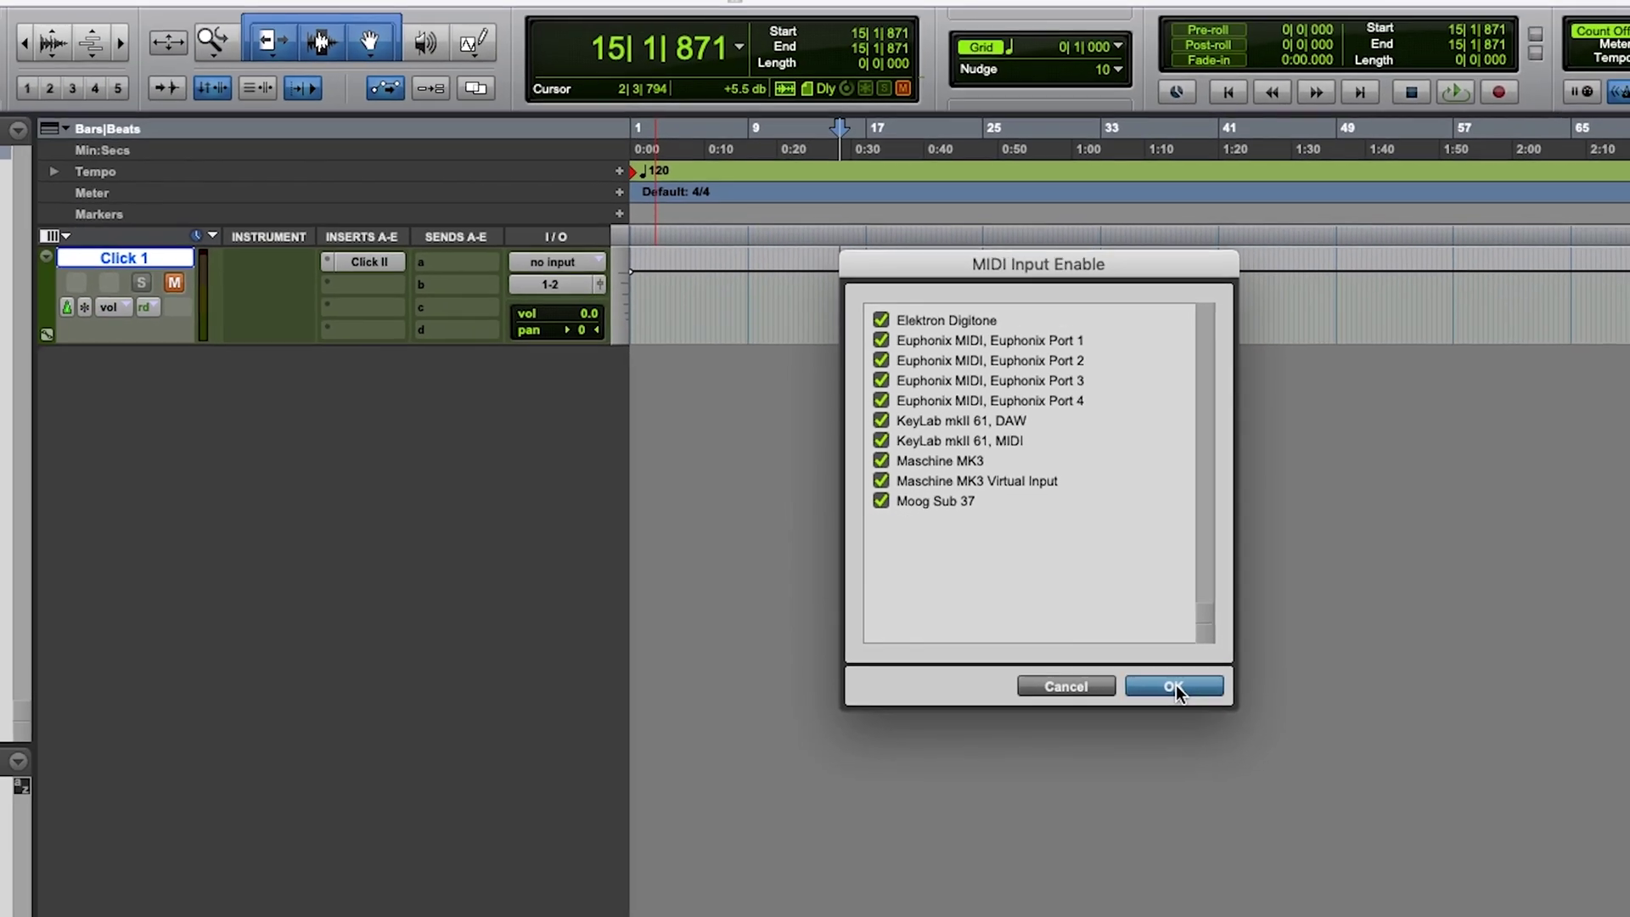
click(1245, 732)
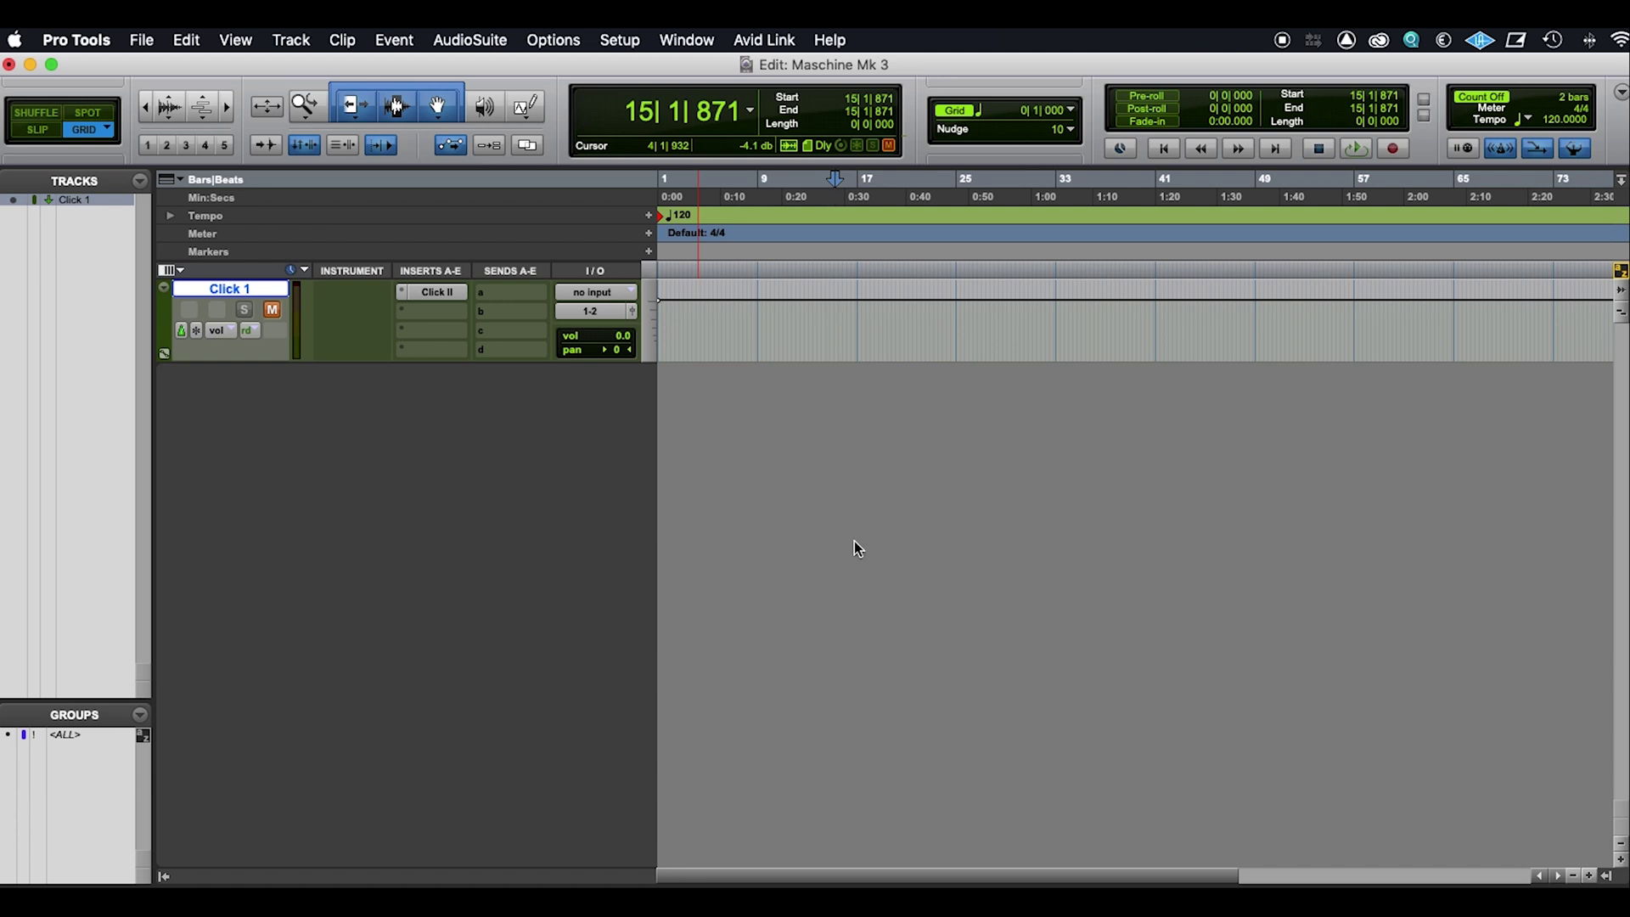
Step: Create a new stereo instrument track named Maschine MK3
click(308, 38)
click(293, 62)
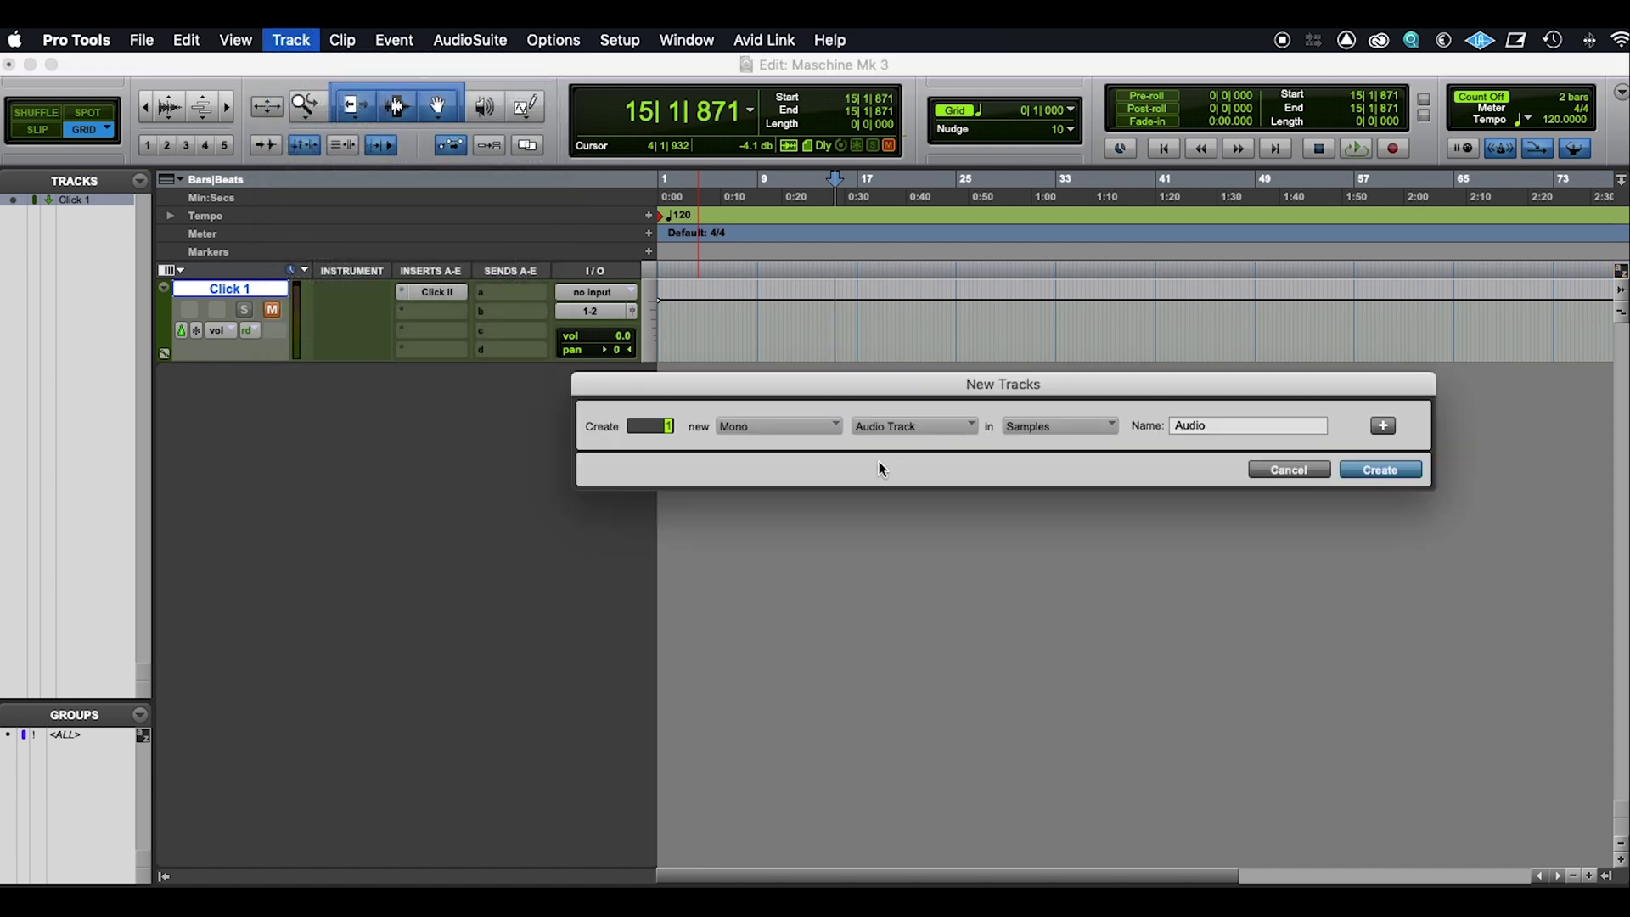
click(818, 426)
click(809, 443)
click(945, 428)
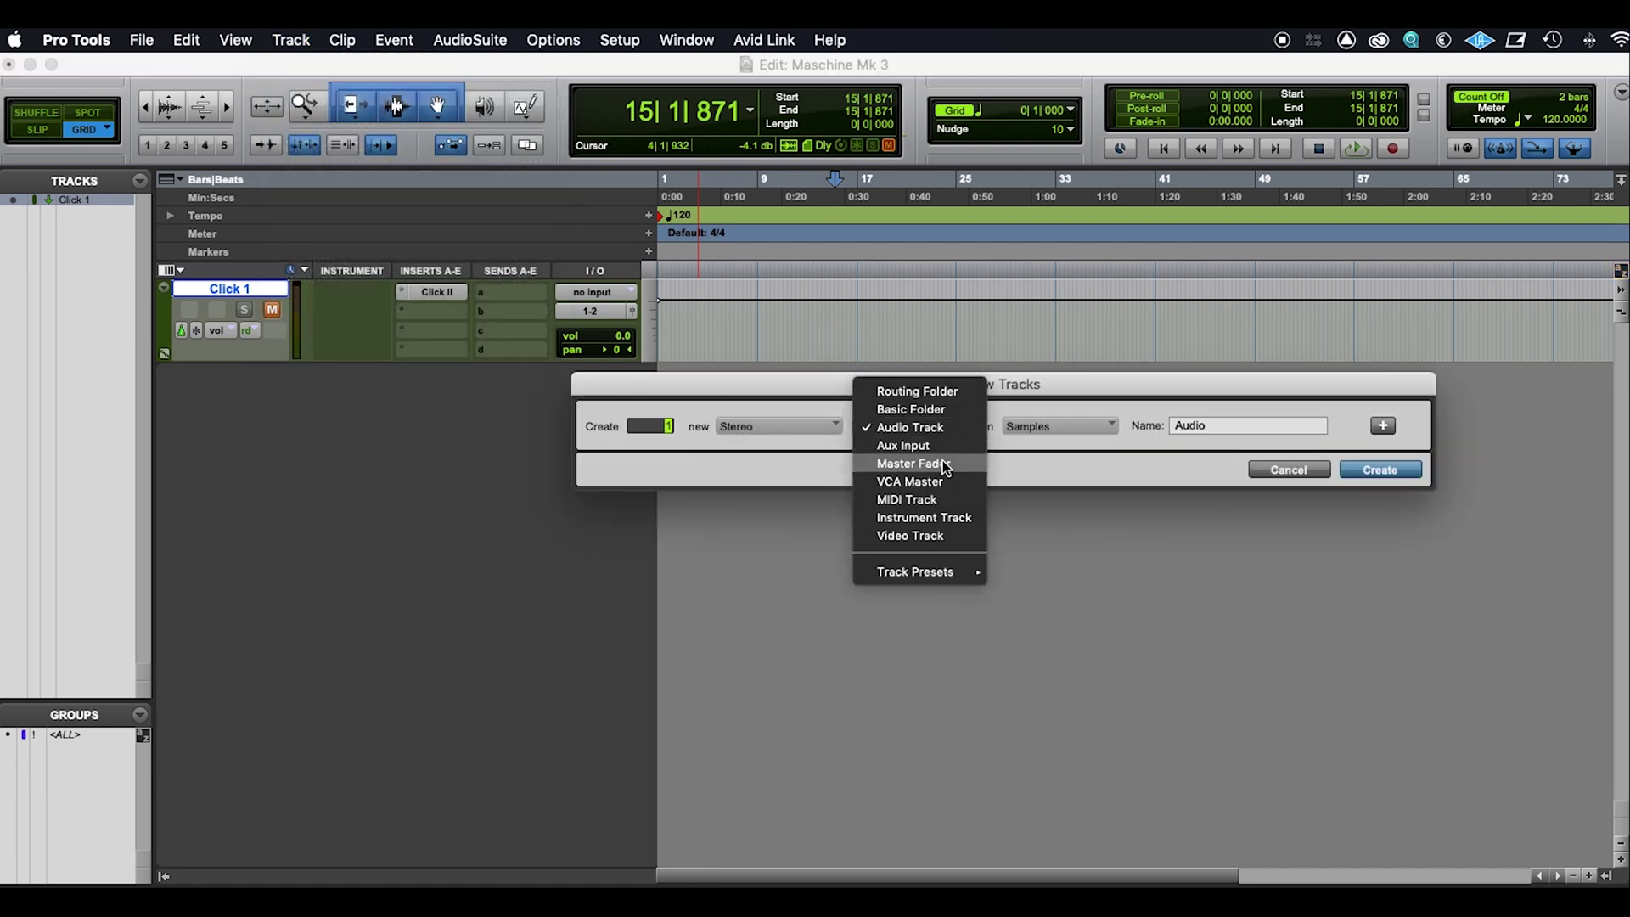
click(959, 516)
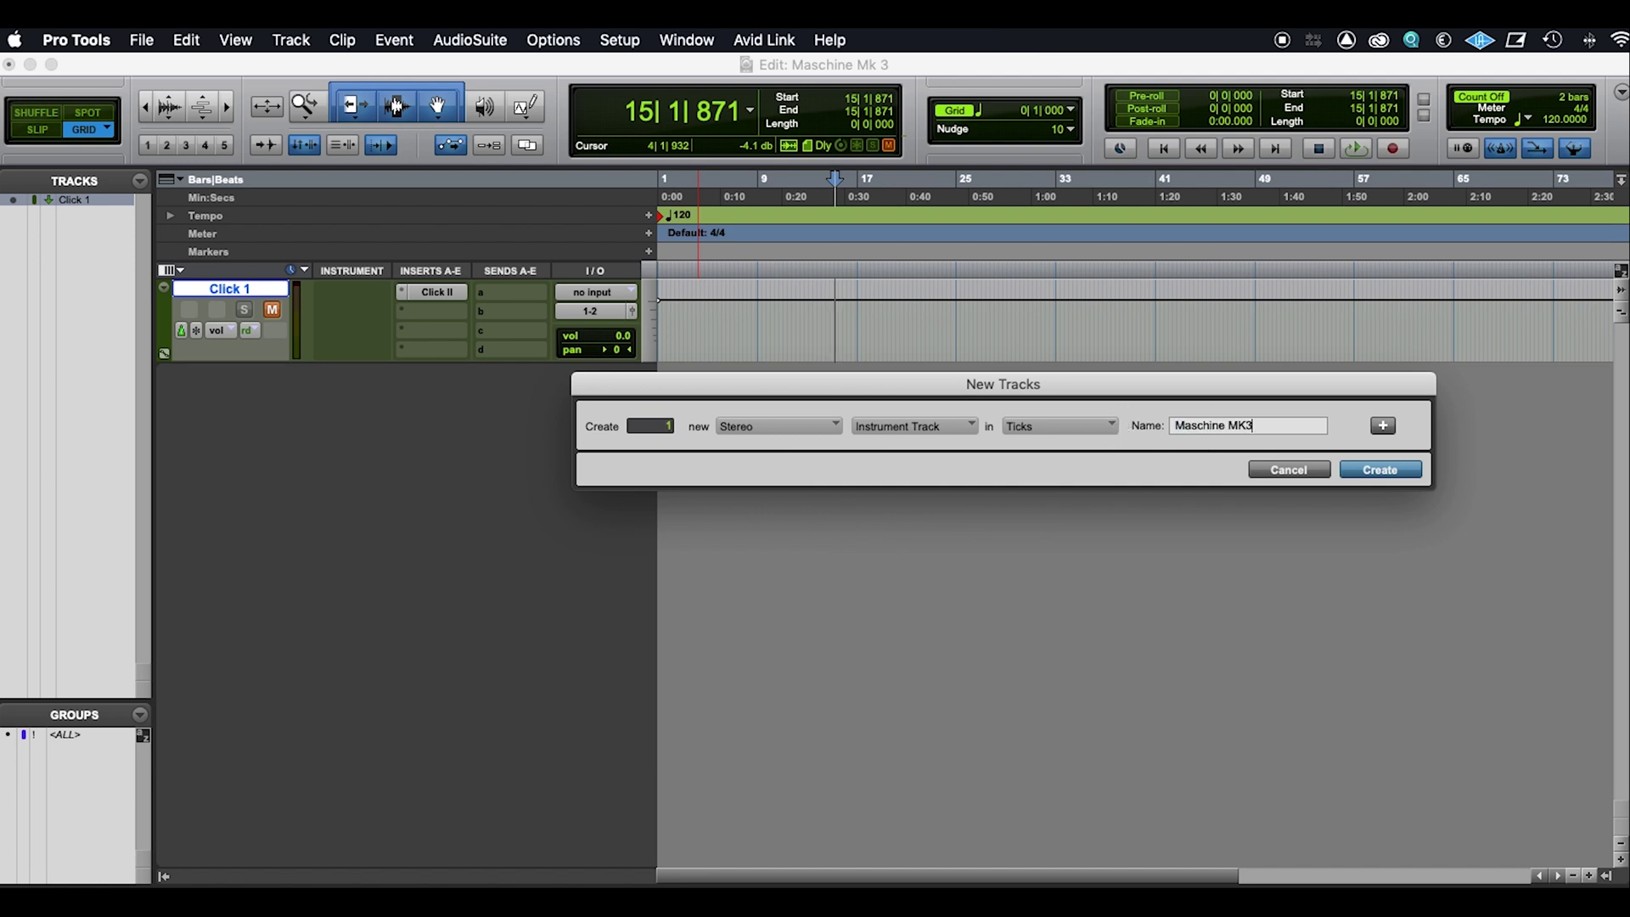
click(1390, 468)
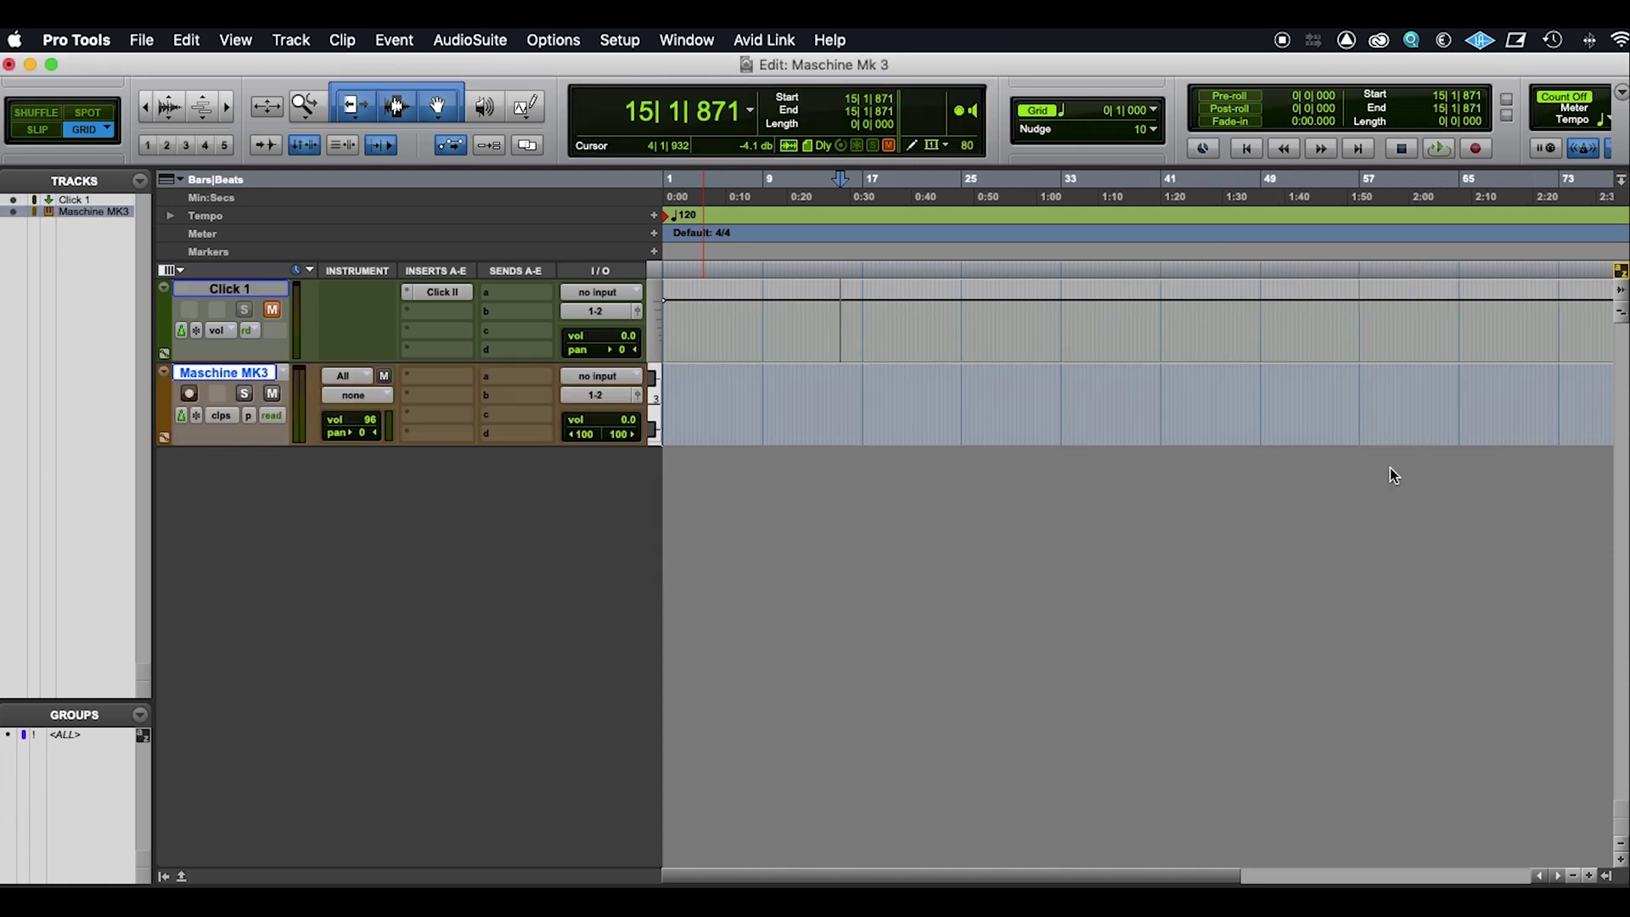
Step: Insert the Native Instruments Maschine 2 (stereo) plug-in on the Maschine MK3 track
click(410, 374)
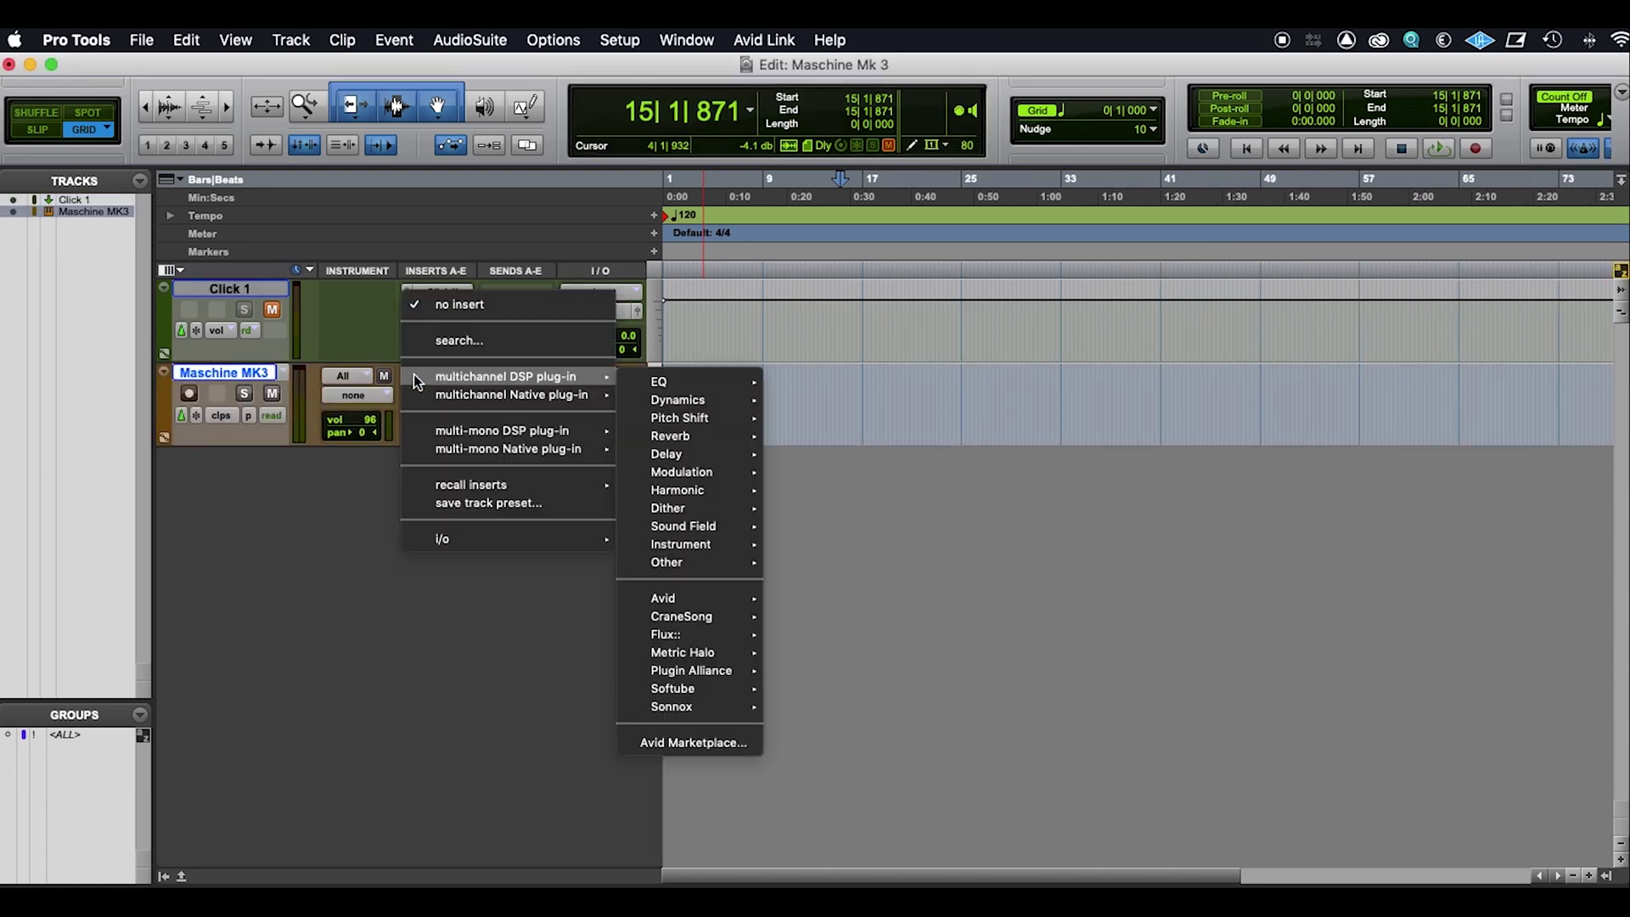
mouse_move(554, 397)
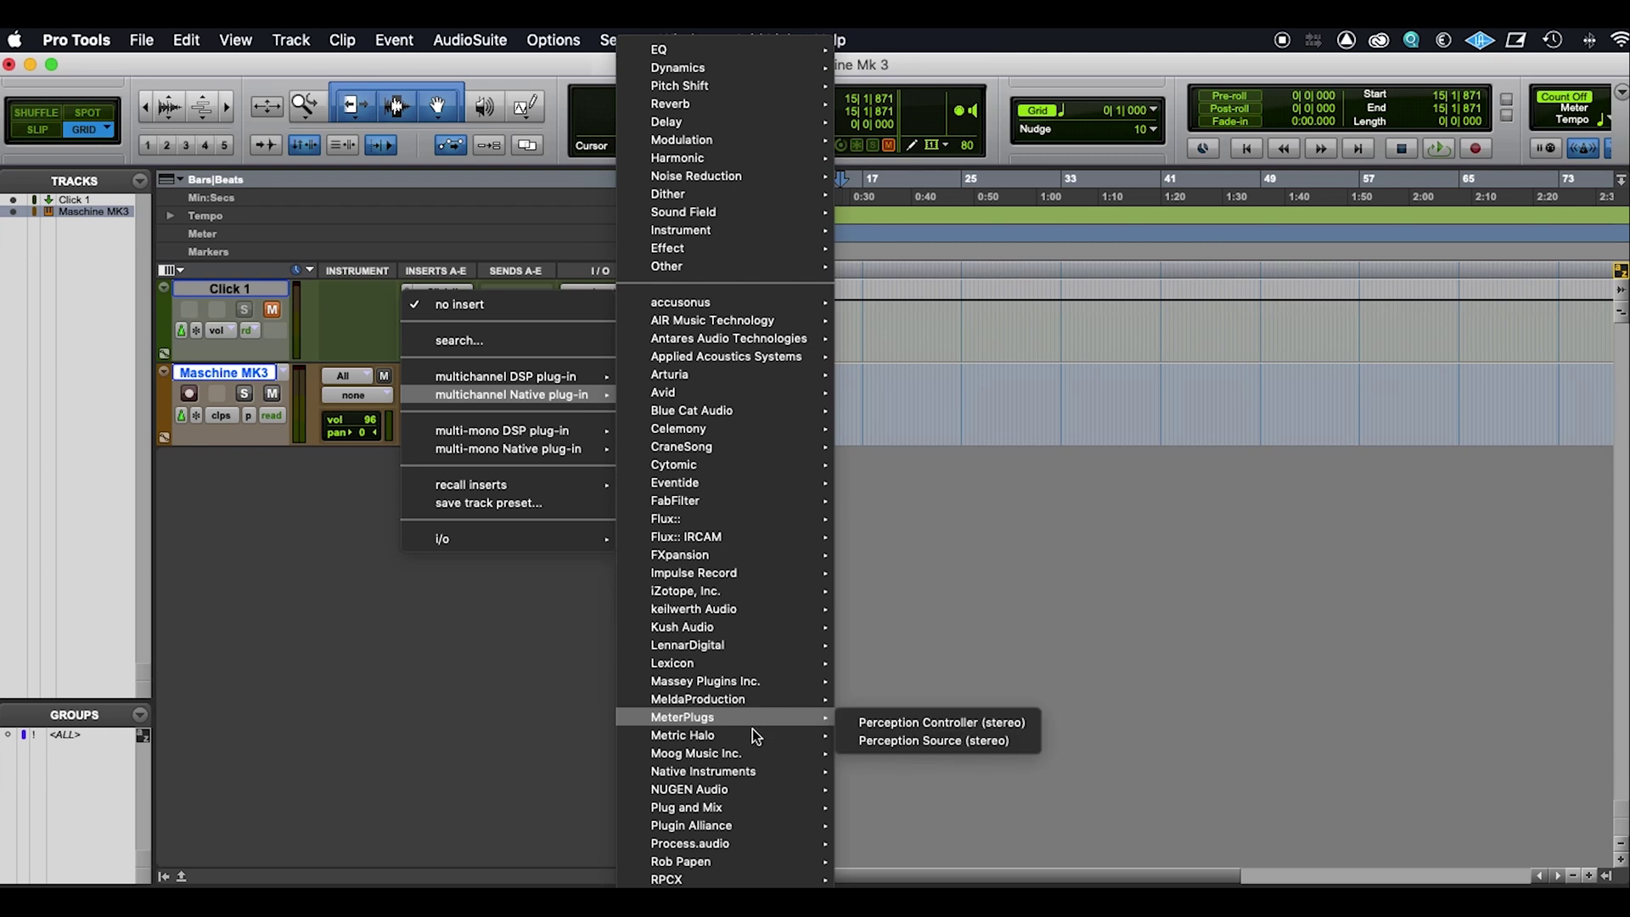
mouse_move(758, 771)
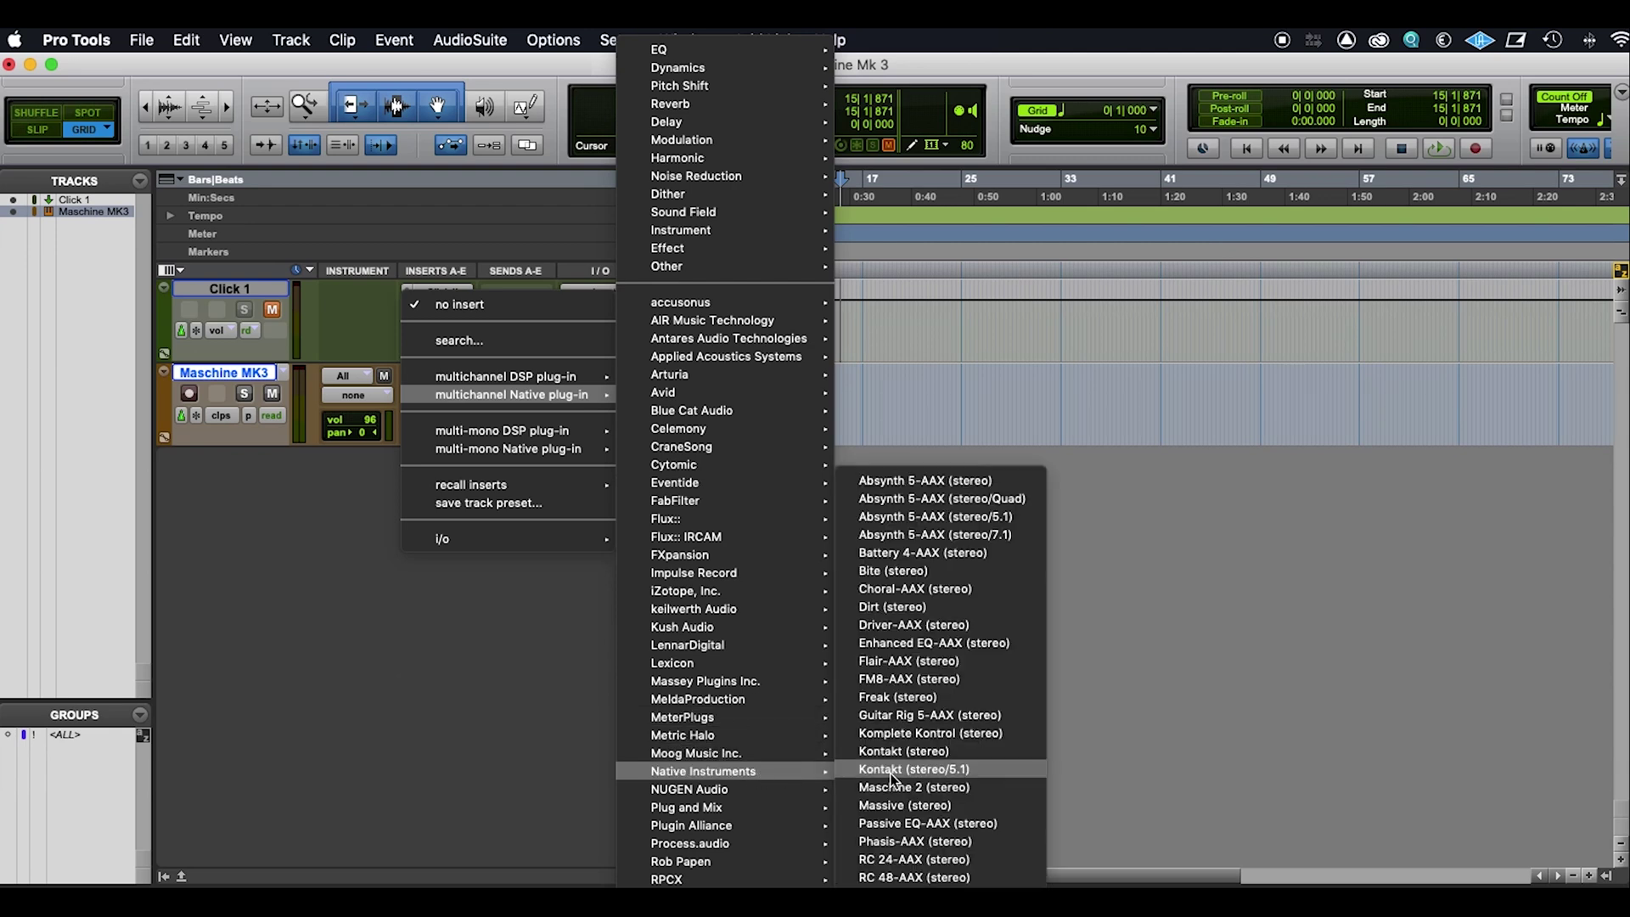
click(913, 788)
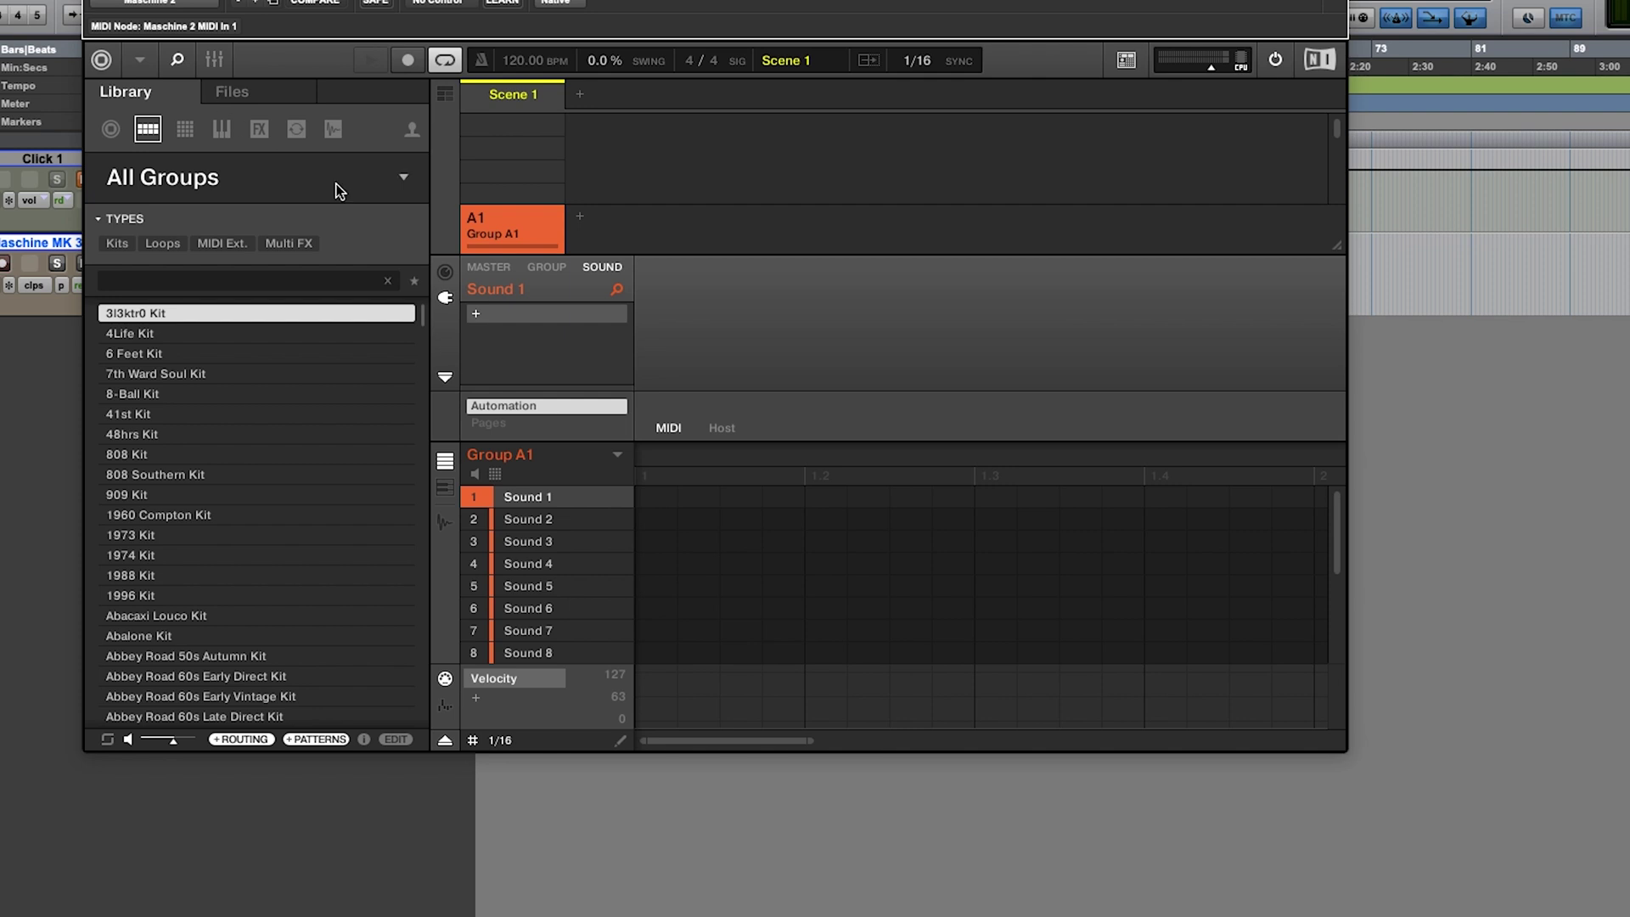
Step: Load the Acid Kit from Anima Ascent in tile view and play its pattern
click(404, 180)
click(138, 244)
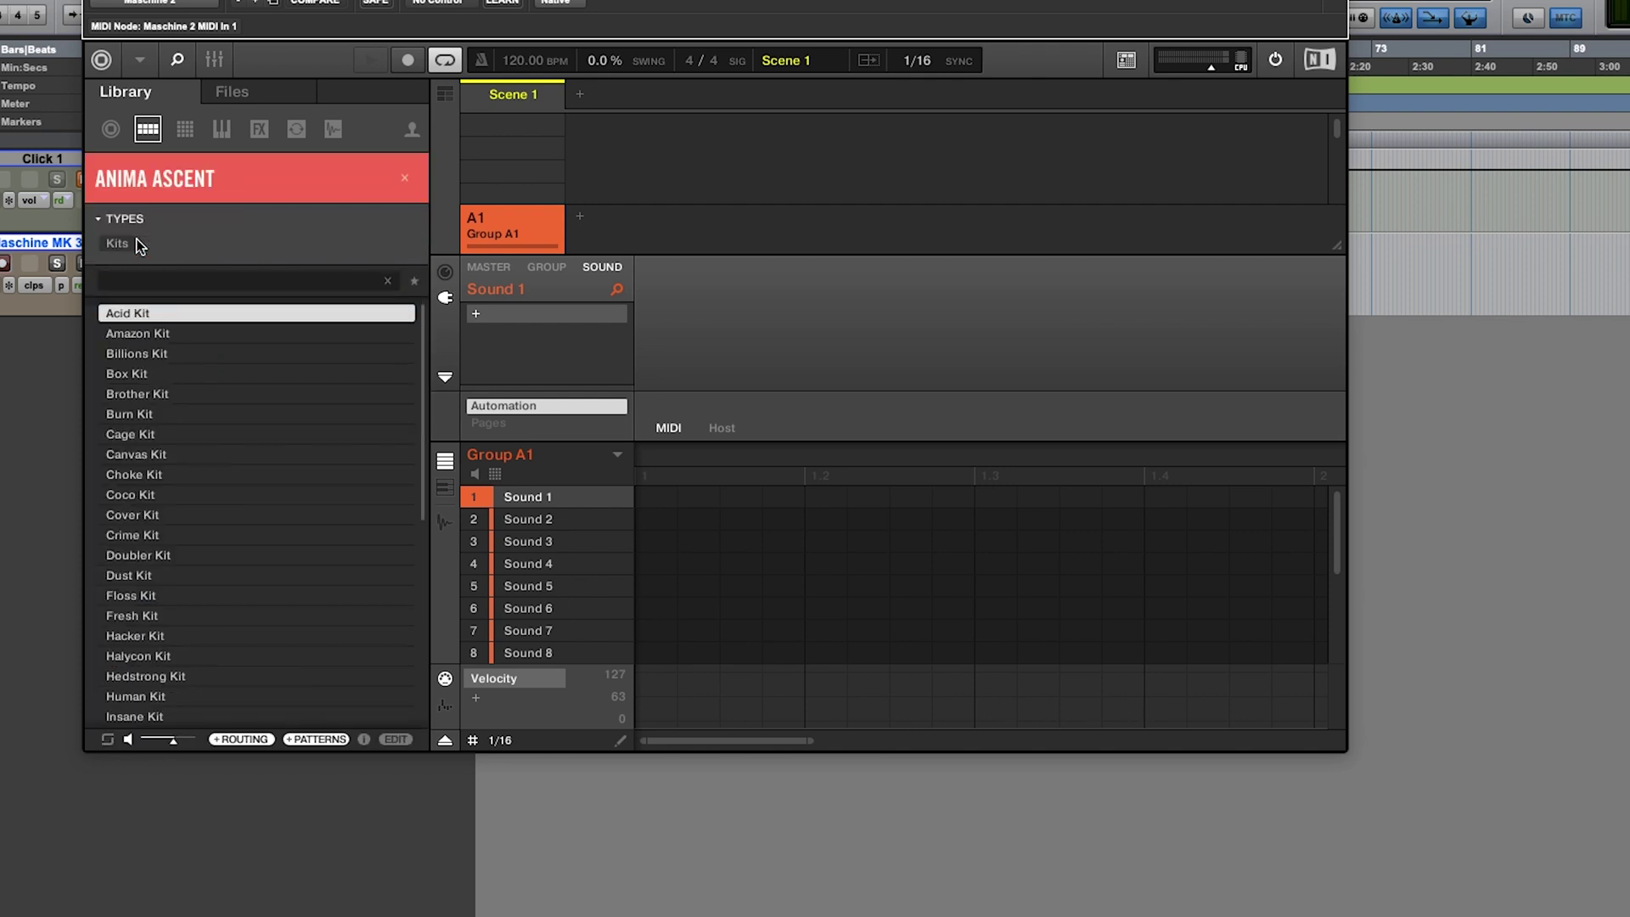
double_click(163, 310)
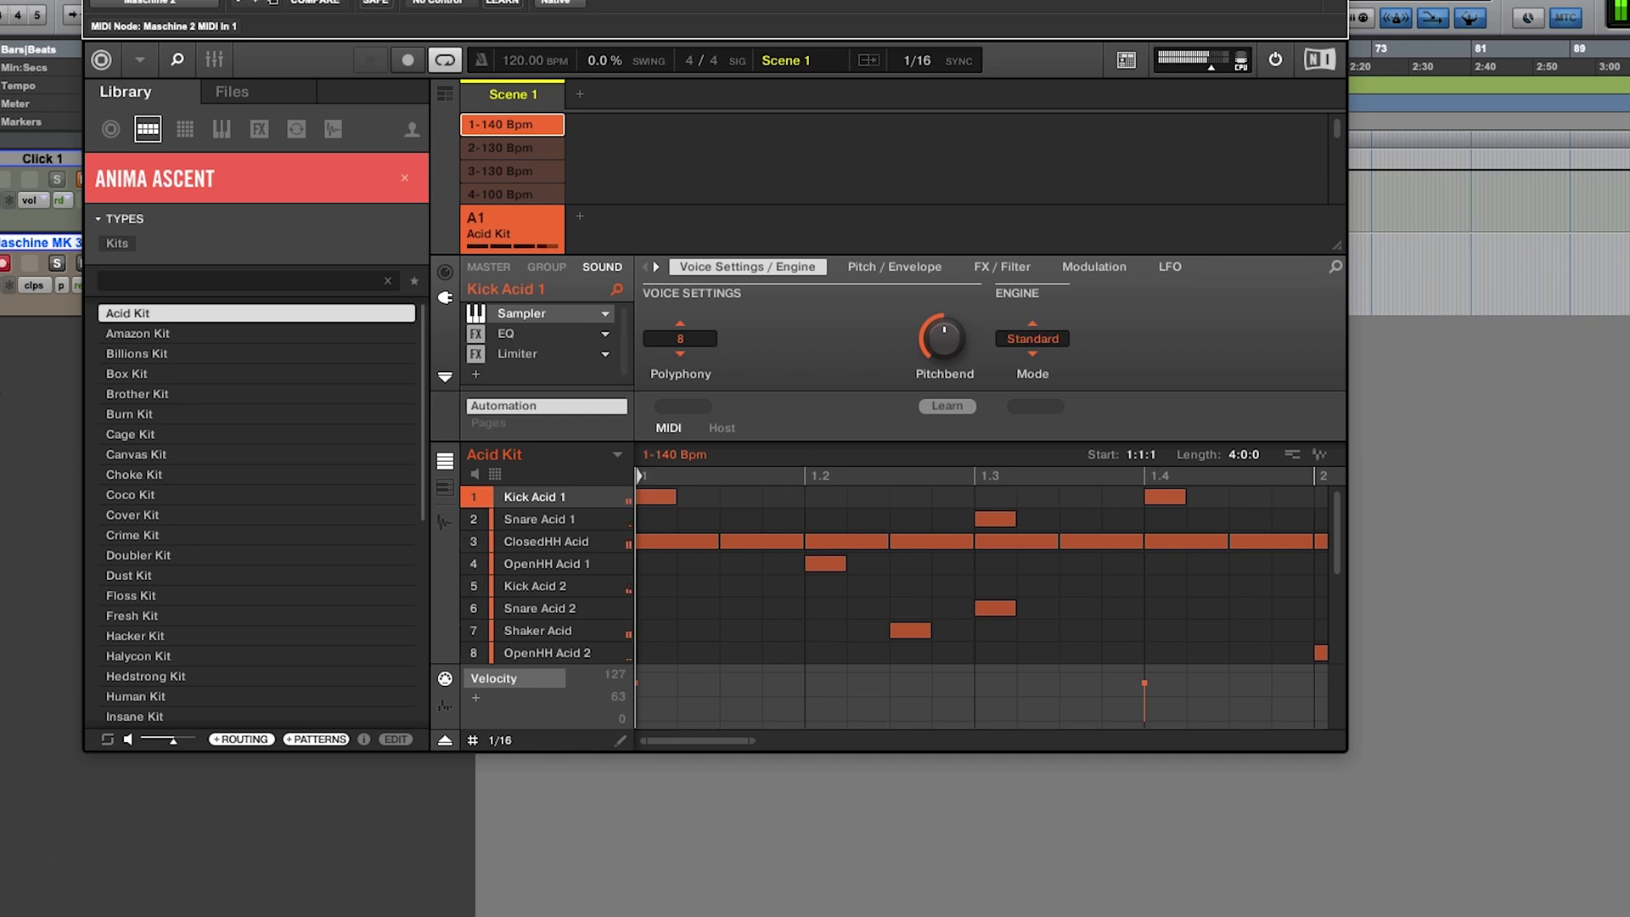
key(space)
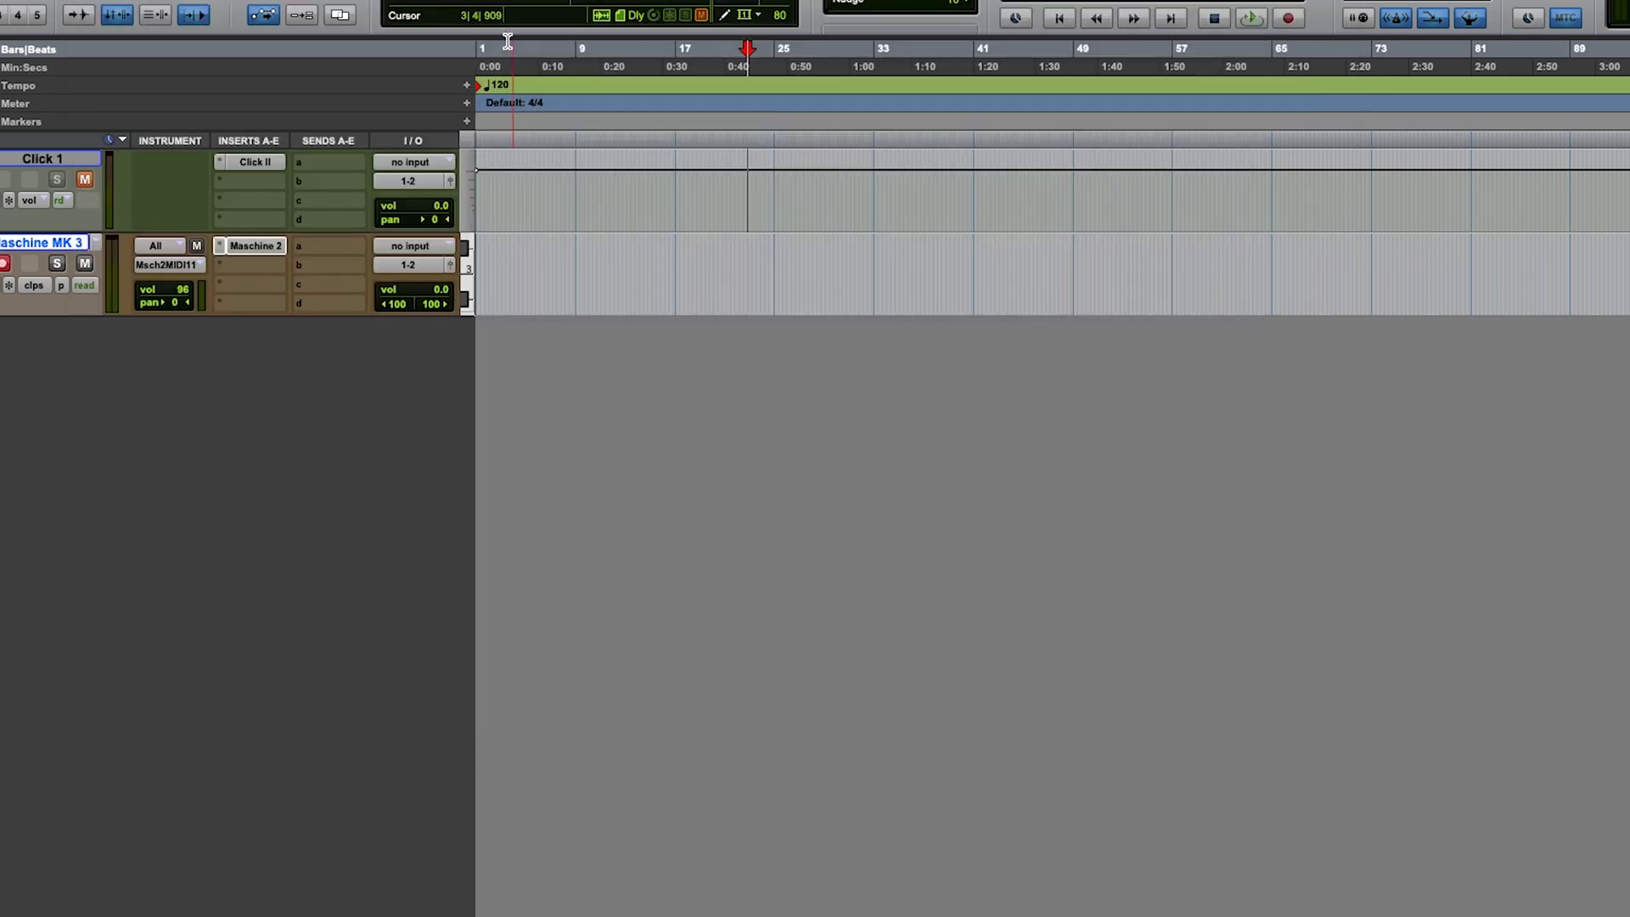
Step: Move the playhead back to bar 1 at the start of the timeline
click(479, 48)
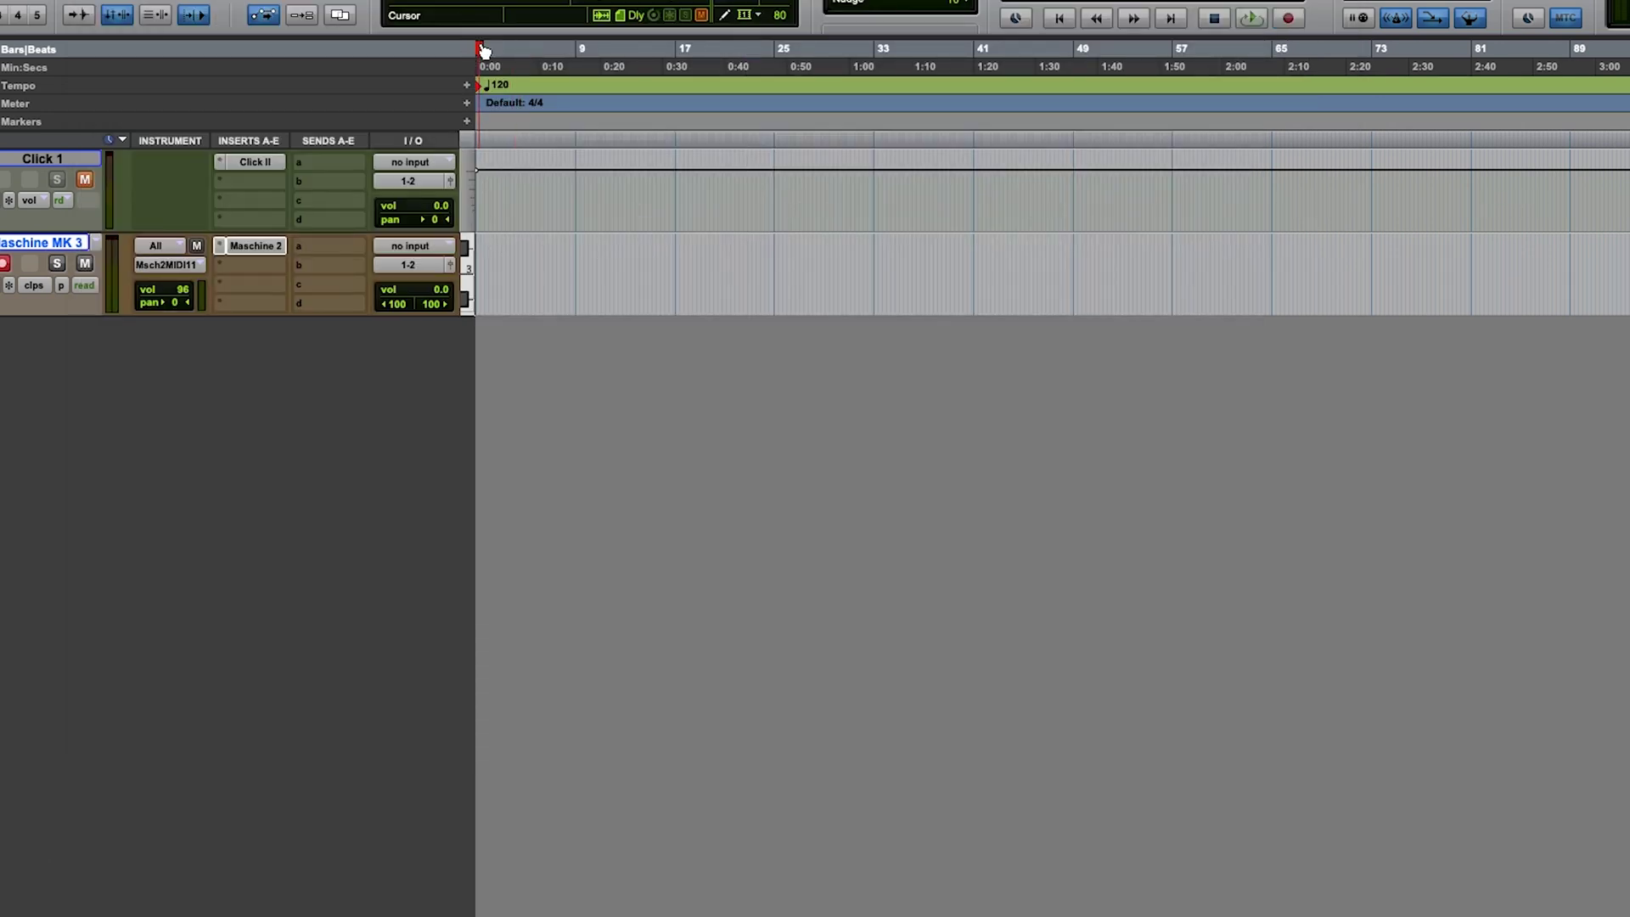